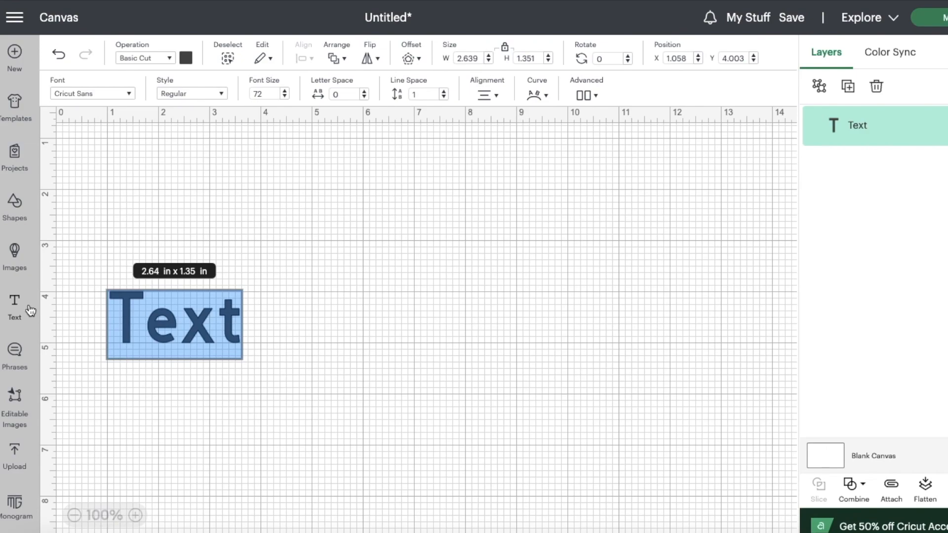
- Enter the couple's two first names as the text and set its font to Lovely Valentine Script
text(James)
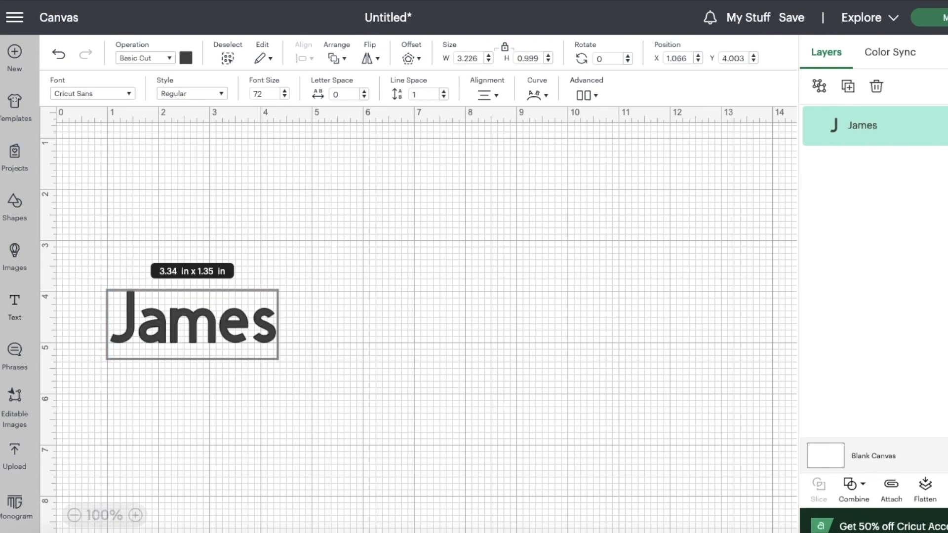
text( Megan)
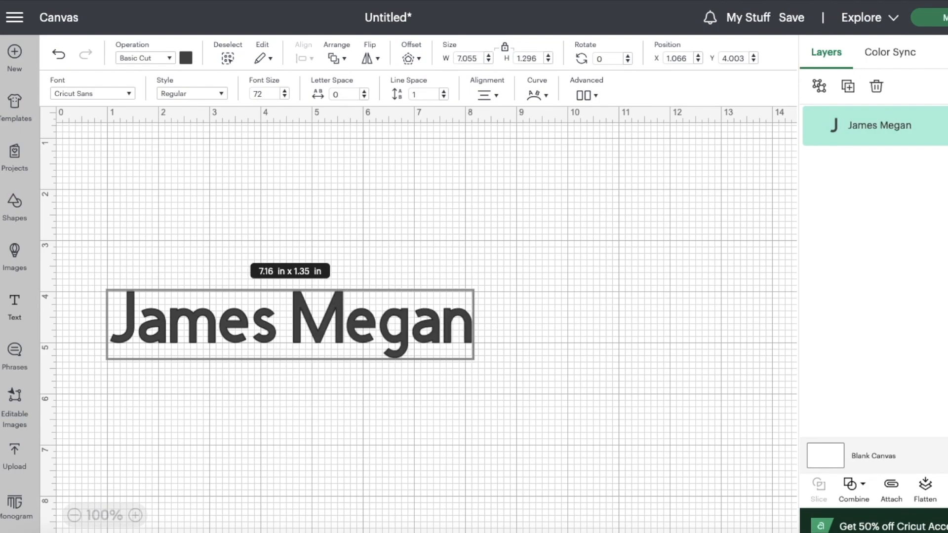
click(131, 97)
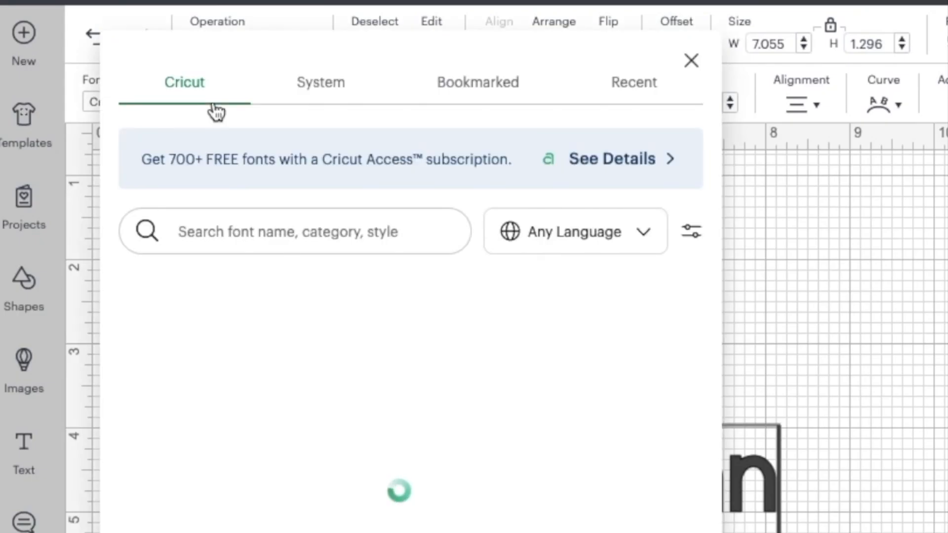
click(196, 81)
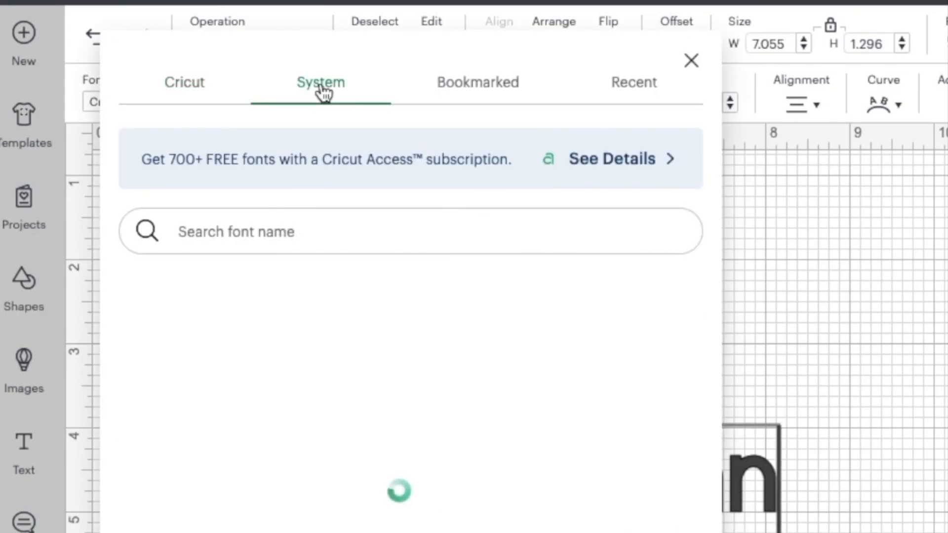
click(291, 230)
text(lovely)
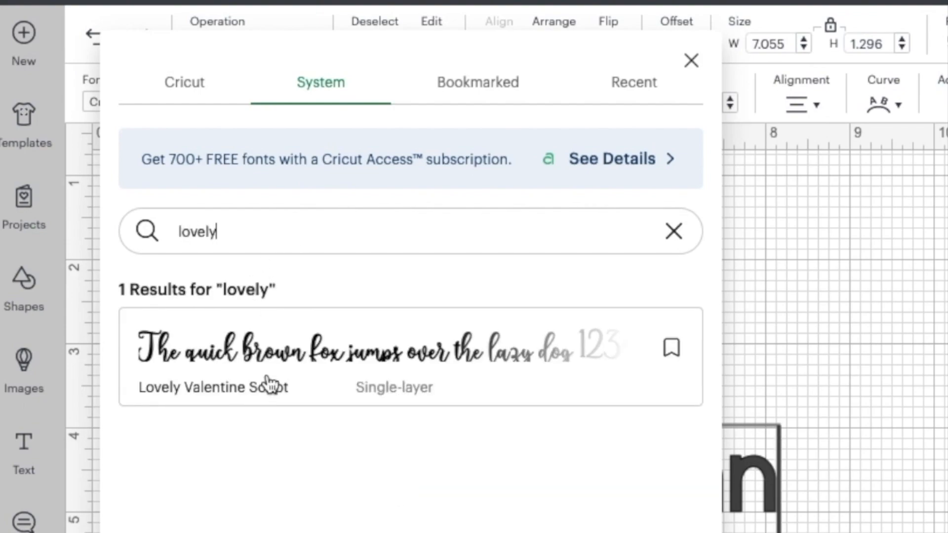
click(278, 403)
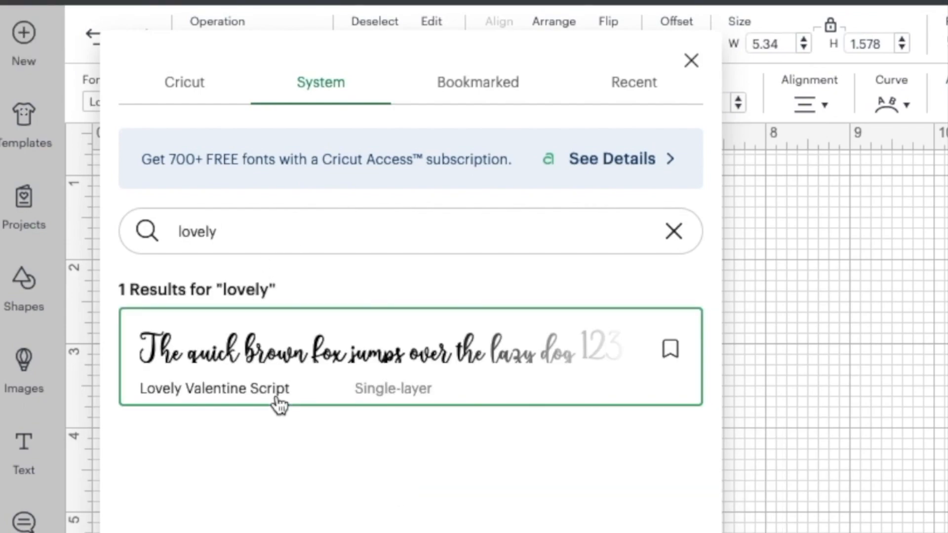
click(692, 60)
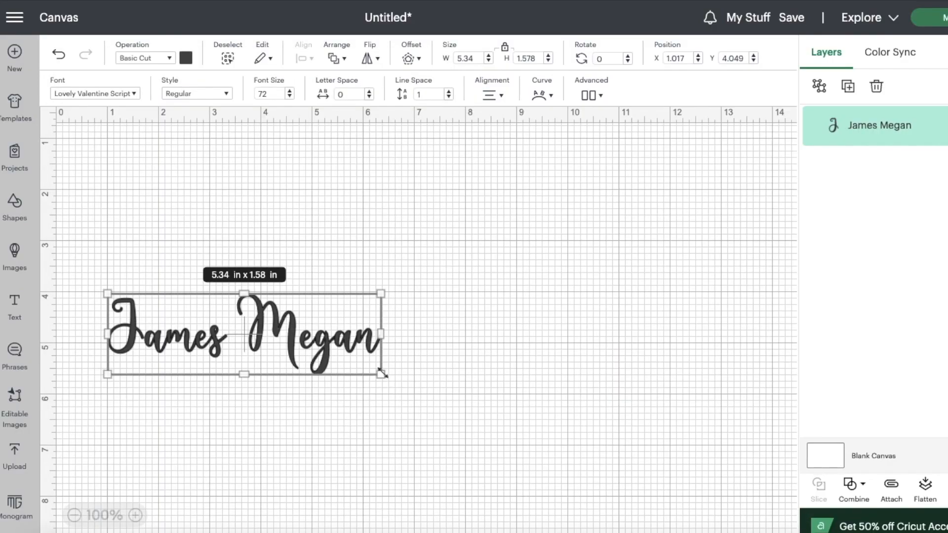
- Enlarge the name text to about 7.74 × 2.29 in, move it up the canvas and ungroup it into separate letters
drag(382, 374, 505, 410)
drag(424, 386, 487, 302)
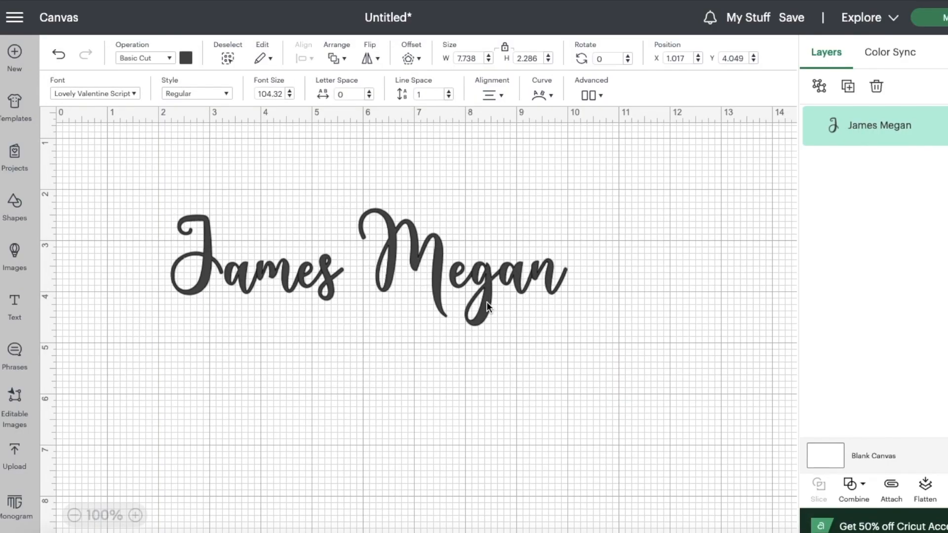
click(819, 87)
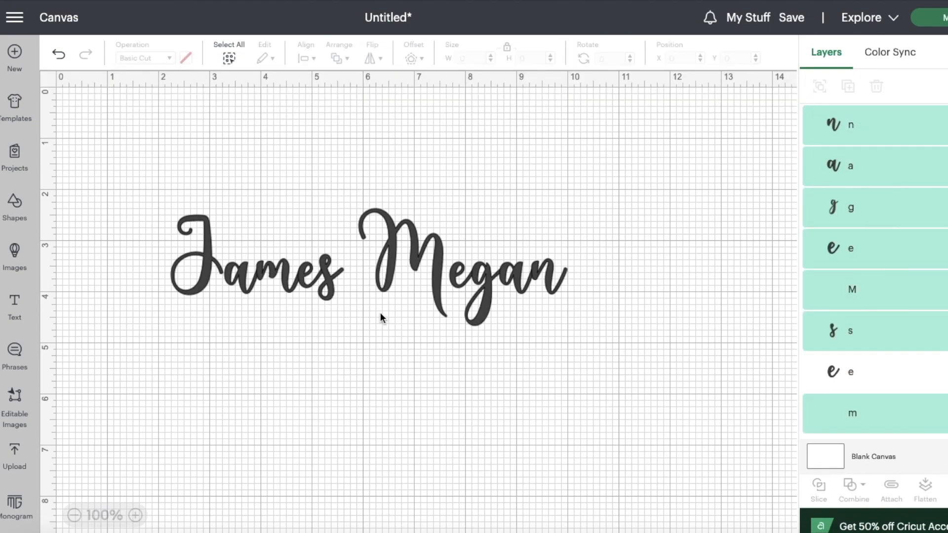
- Move the capital J and M closer so each joins the following letter of its name
click(194, 291)
drag(436, 280, 447, 282)
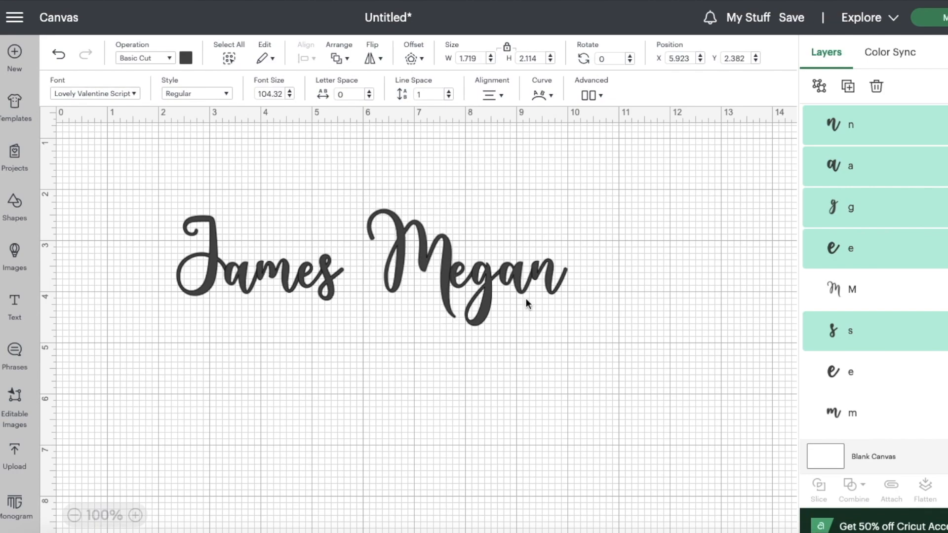
click(535, 336)
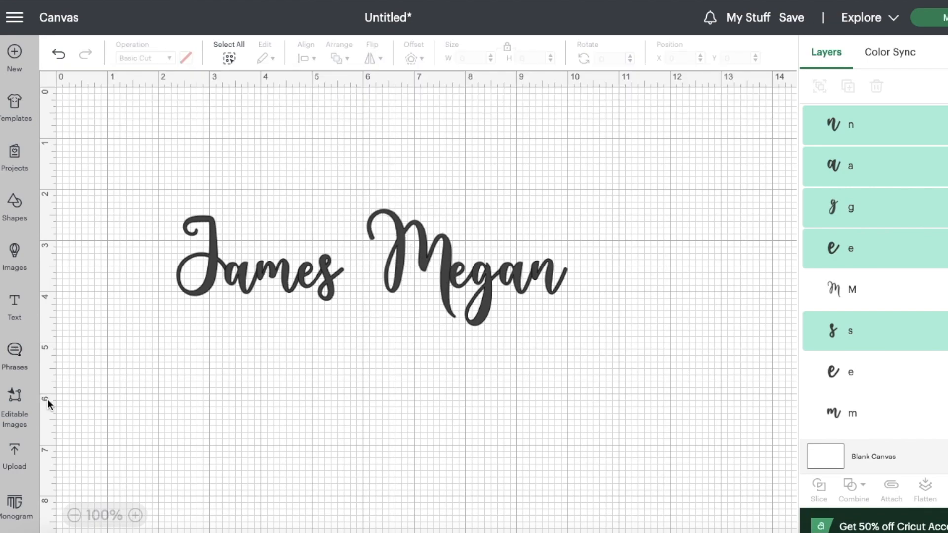
- Add the previously uploaded solid black heart next to the "Good Bye" design to the canvas
click(15, 454)
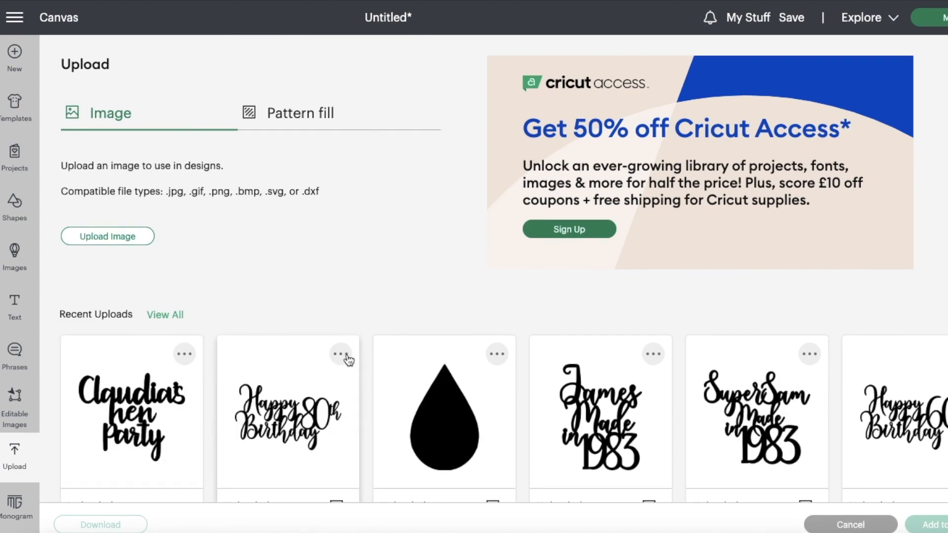
scroll(348, 361, down, 5)
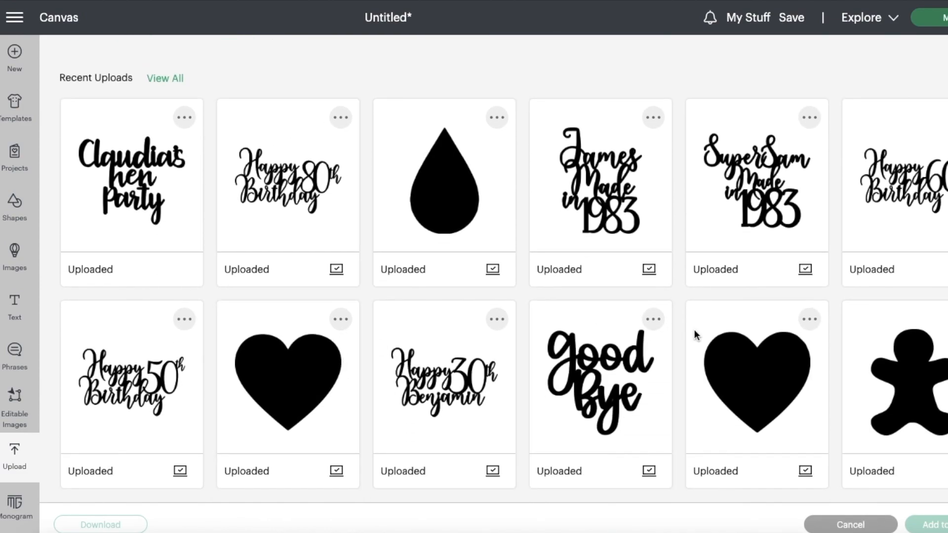
click(771, 377)
click(931, 526)
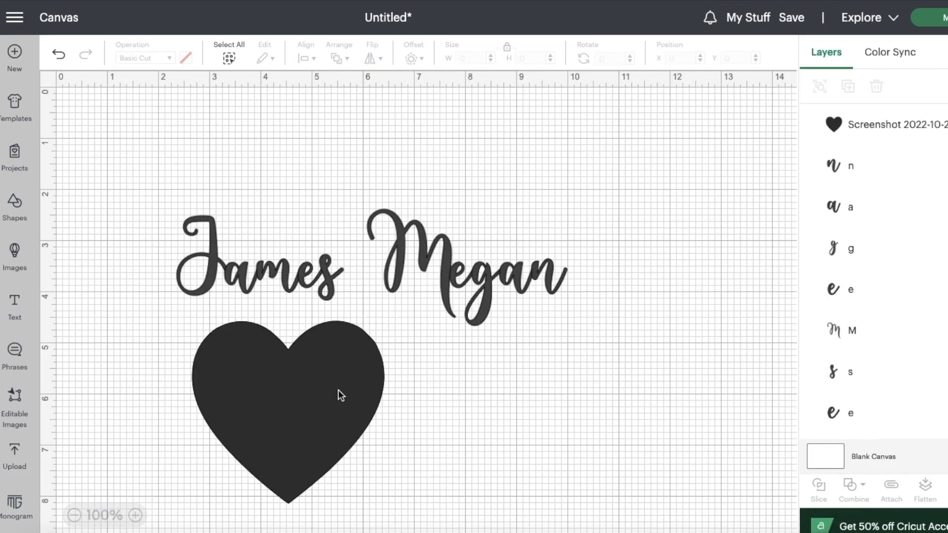
- Shrink the heart to about 3.5 × 3.32 in and place it just below the first name
click(338, 390)
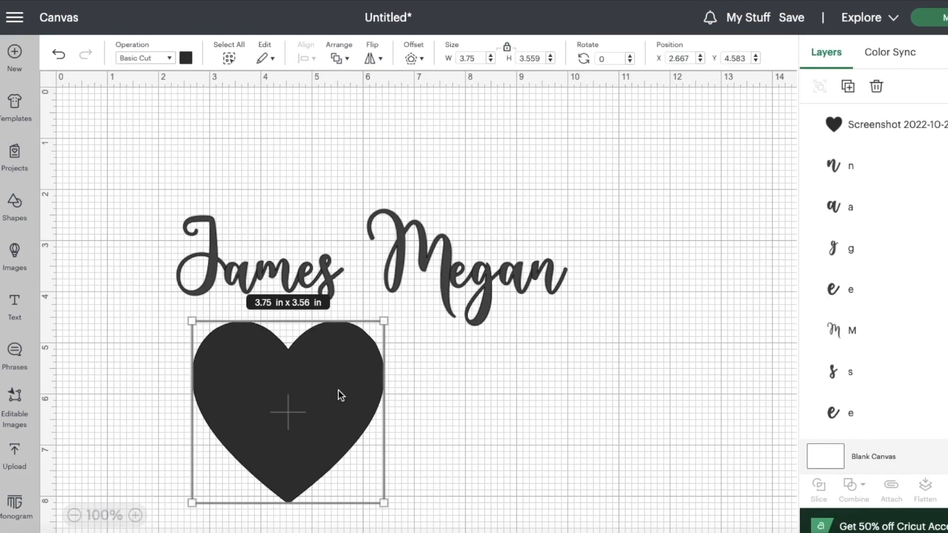
drag(384, 323, 371, 333)
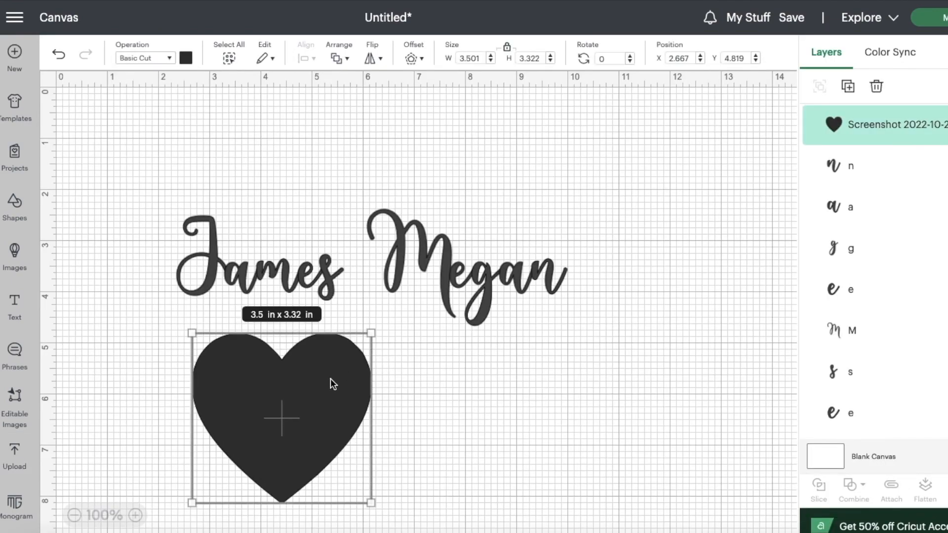
drag(339, 372, 340, 346)
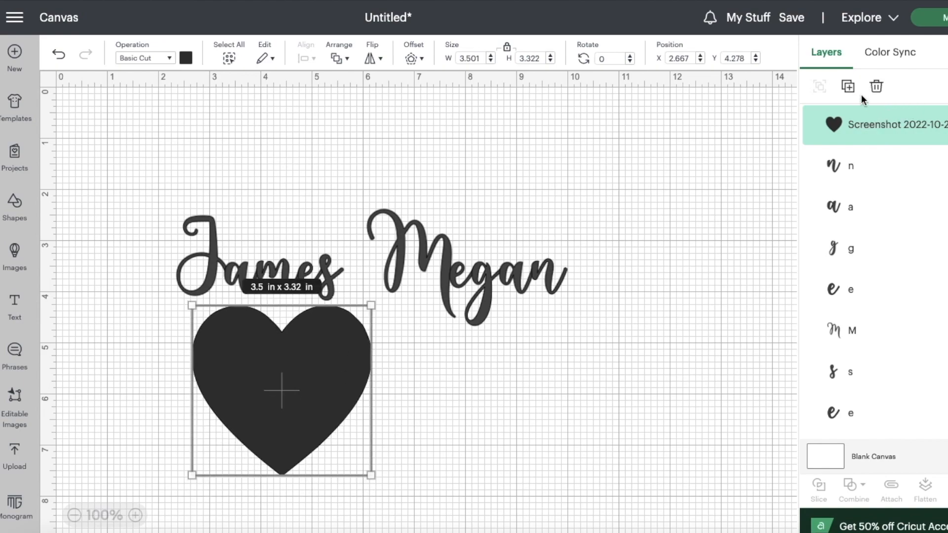
- Duplicate the heart, shrink the copy to about 3.02 × 2.86 in and centre it inside the larger heart
click(850, 90)
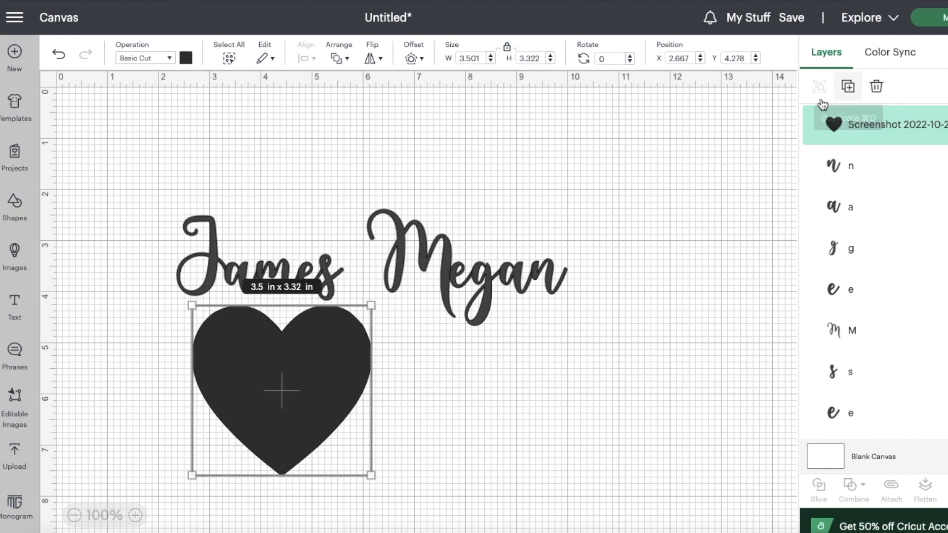
drag(219, 245, 306, 389)
drag(364, 286, 341, 310)
drag(281, 354, 299, 362)
click(425, 427)
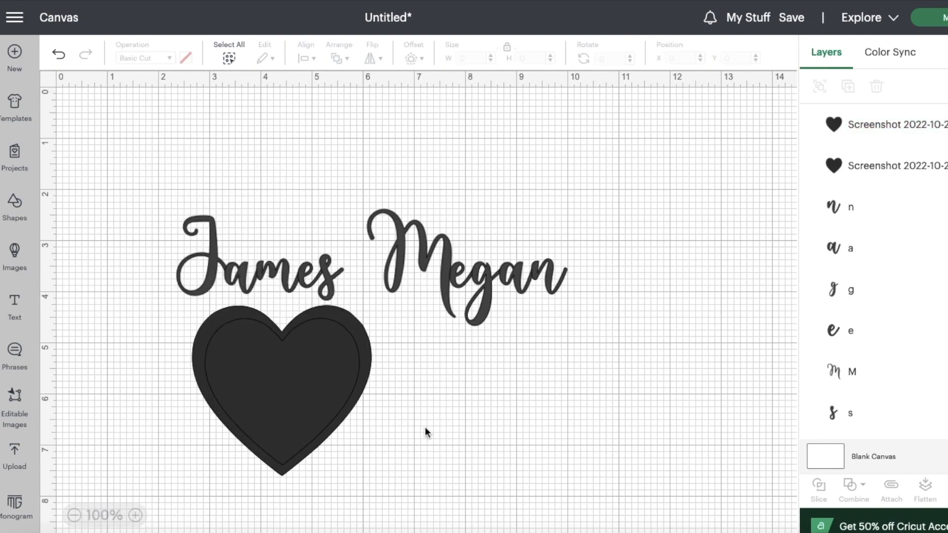
- Slice the two stacked hearts and delete both inner pieces, keeping only the heart outline
drag(427, 482, 235, 393)
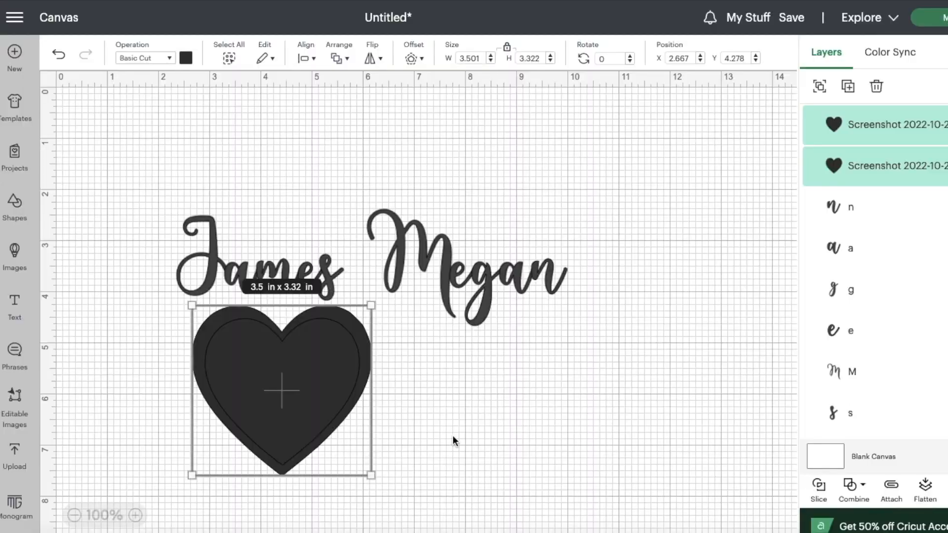
click(317, 387)
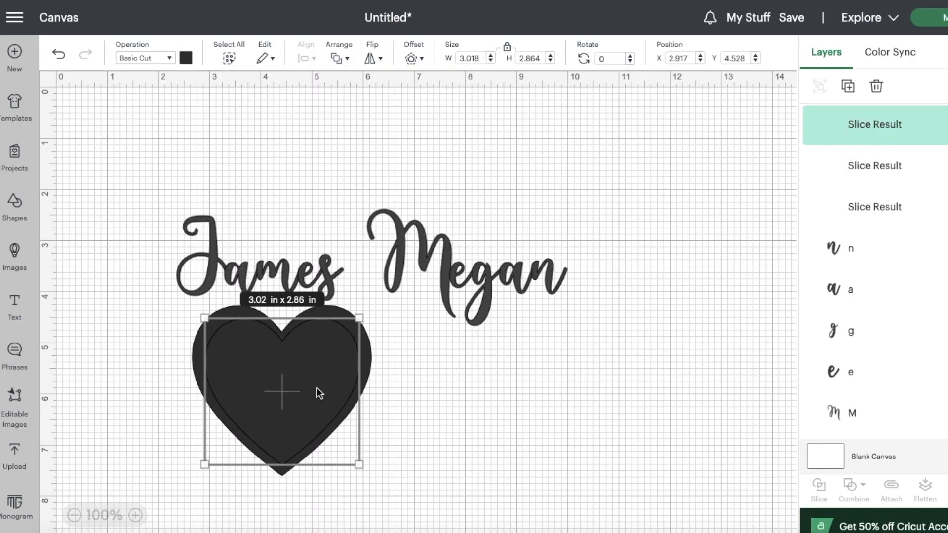
drag(317, 387, 511, 428)
key(Delete)
drag(336, 390, 521, 437)
key(Delete)
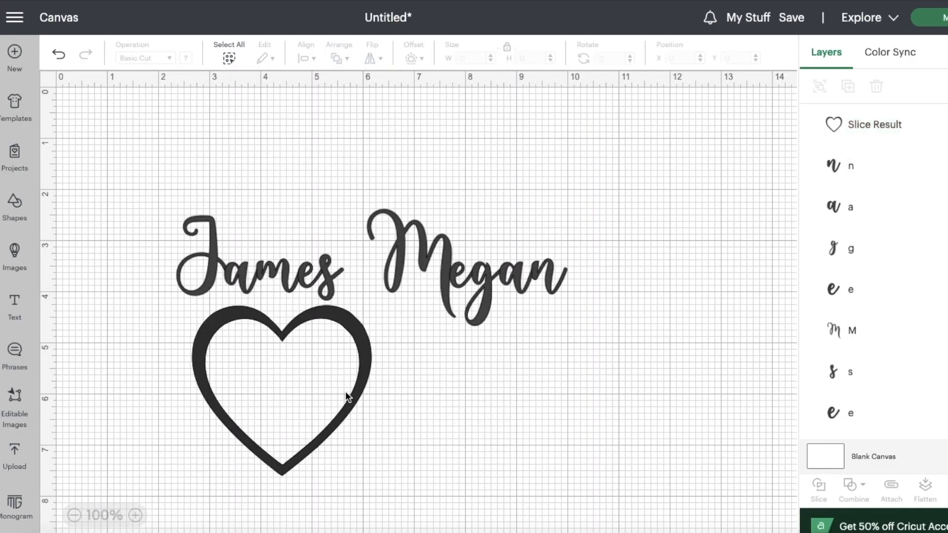
- Shrink the heart outline and position it touching the underside of the first name
drag(362, 380, 348, 366)
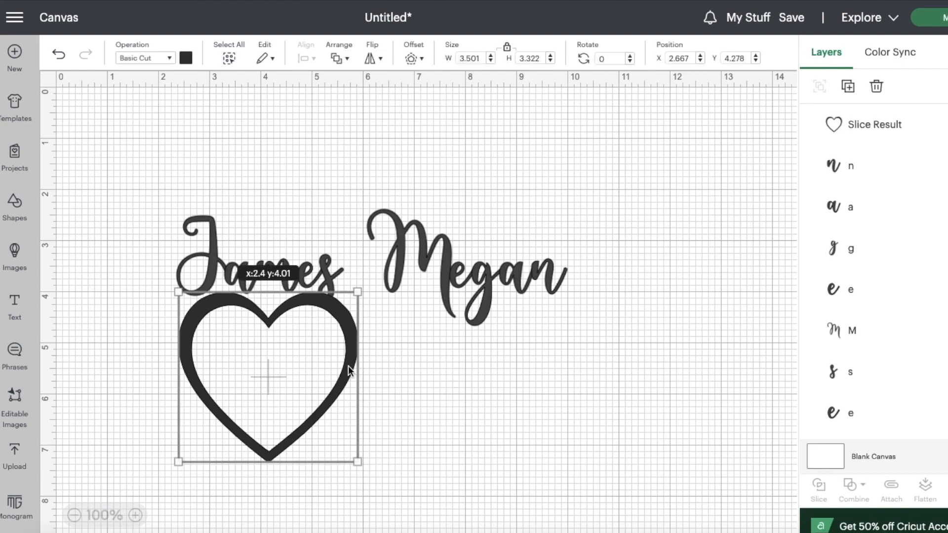
drag(358, 291, 302, 345)
drag(294, 376, 318, 321)
- Move all letters of the second name below the heart so they overlap its lower tip
drag(356, 196, 583, 341)
drag(404, 241, 191, 382)
click(392, 300)
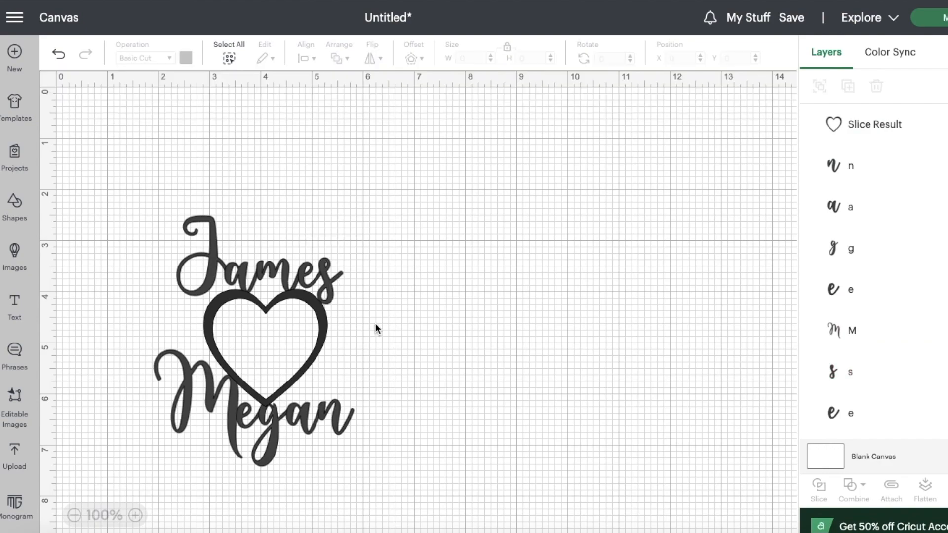
- Enlarge the capital J to about 1.07 × 1.65 in and set it slightly lower against the heart
click(184, 292)
drag(229, 224, 227, 224)
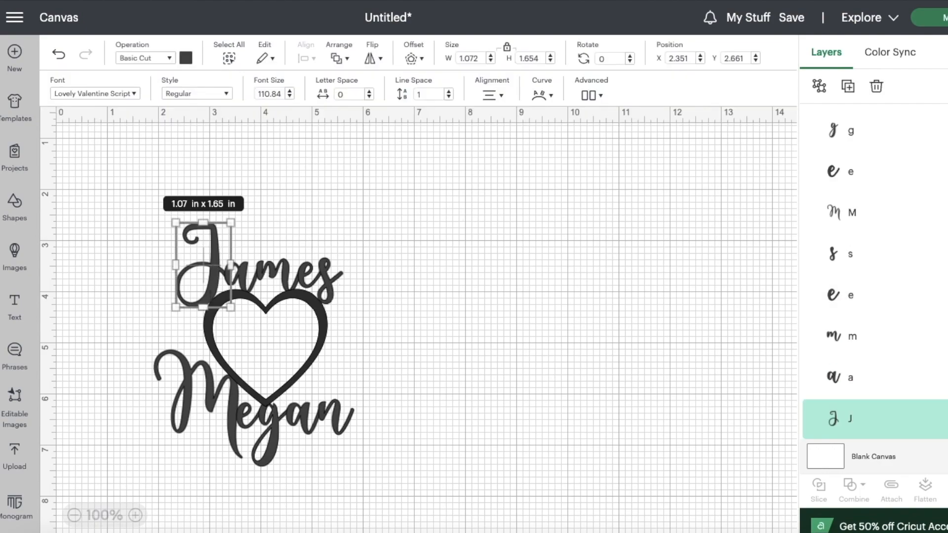
click(227, 411)
click(481, 390)
- Adjust the heart outline's position and move the second name up closer to it
drag(373, 442, 318, 398)
click(390, 366)
click(323, 321)
drag(313, 347, 318, 346)
drag(135, 480, 409, 394)
shift+click(319, 341)
drag(180, 413, 182, 404)
click(419, 332)
- Reduce the heart outline further, recentre it under the first name and raise the second name to meet its tip
click(321, 331)
drag(325, 397, 315, 387)
drag(302, 348, 306, 348)
drag(134, 477, 385, 410)
drag(182, 412, 183, 402)
click(104, 341)
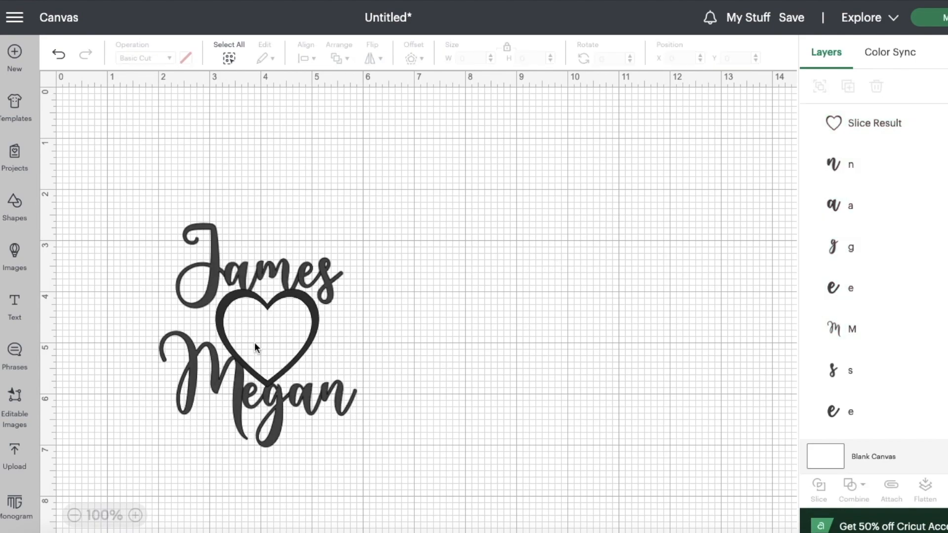
- Add a square, unlock its proportions, reshape it into a bar about 1.6 × 0.11 in and place it across the heart
click(14, 207)
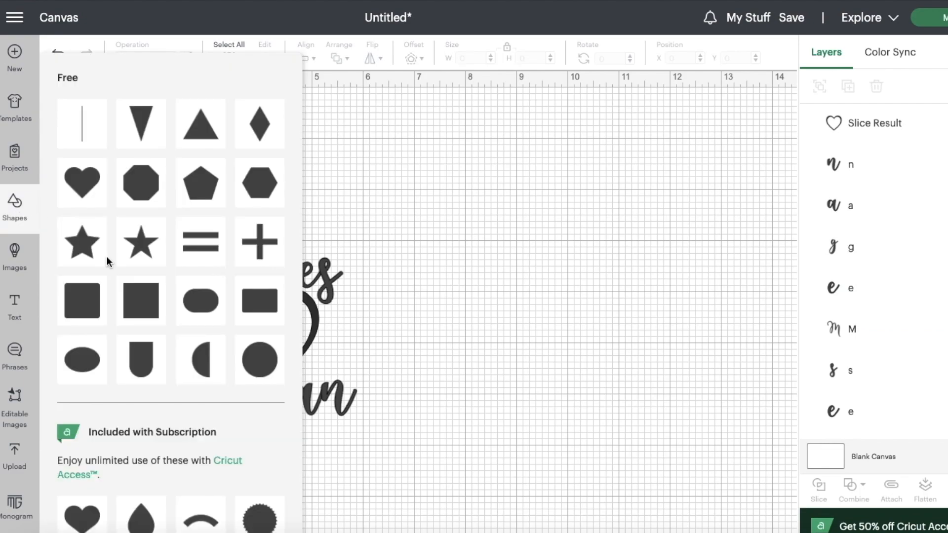
click(143, 300)
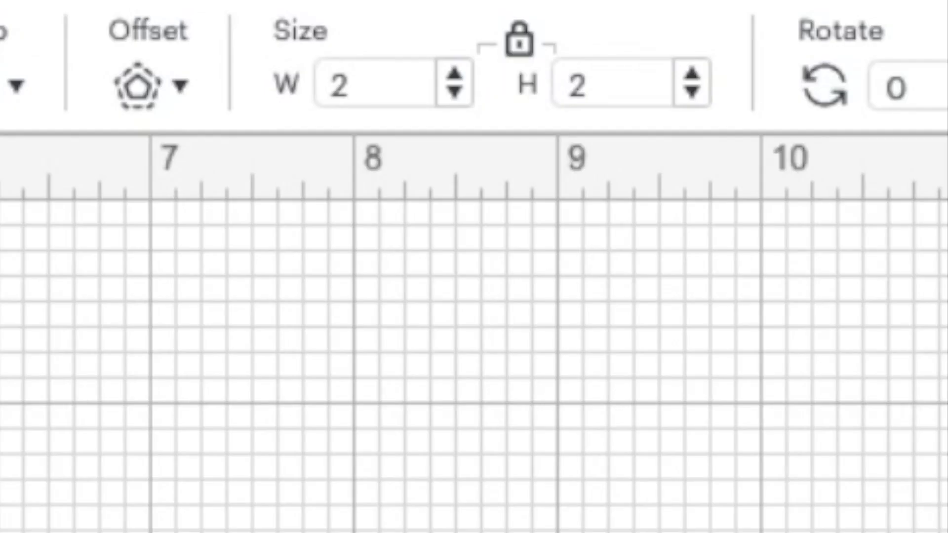
click(507, 51)
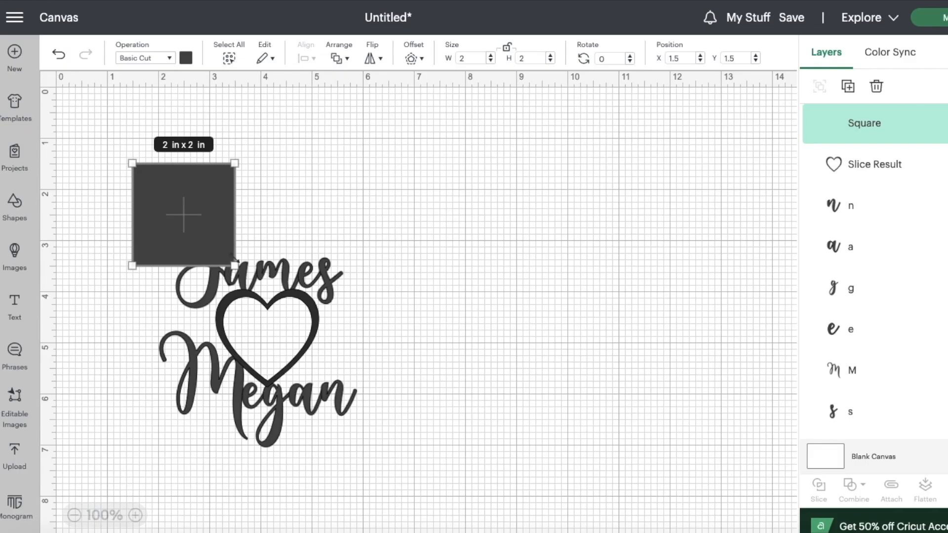
drag(233, 265, 299, 349)
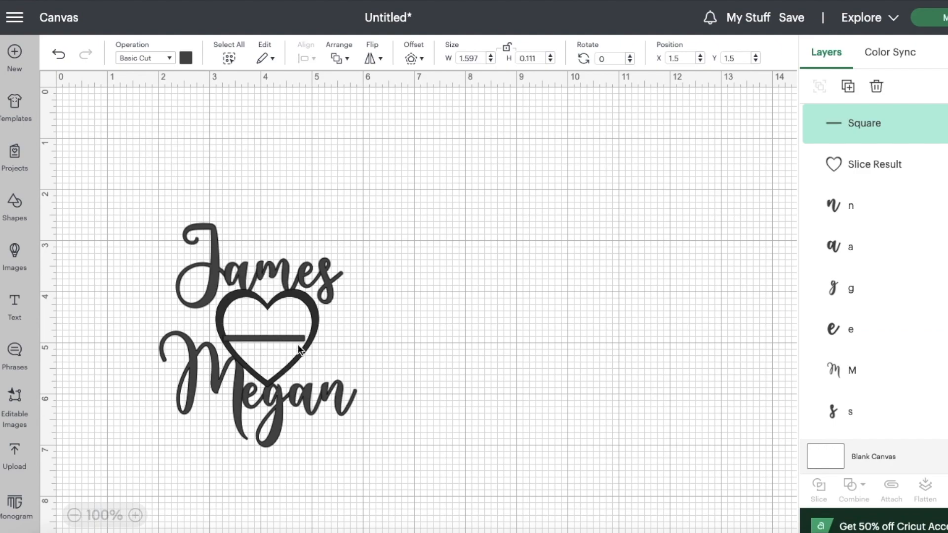
- Stretch and reposition the bar so it spans the heart's lower half and overlaps both sides of the outline
click(136, 516)
click(136, 516)
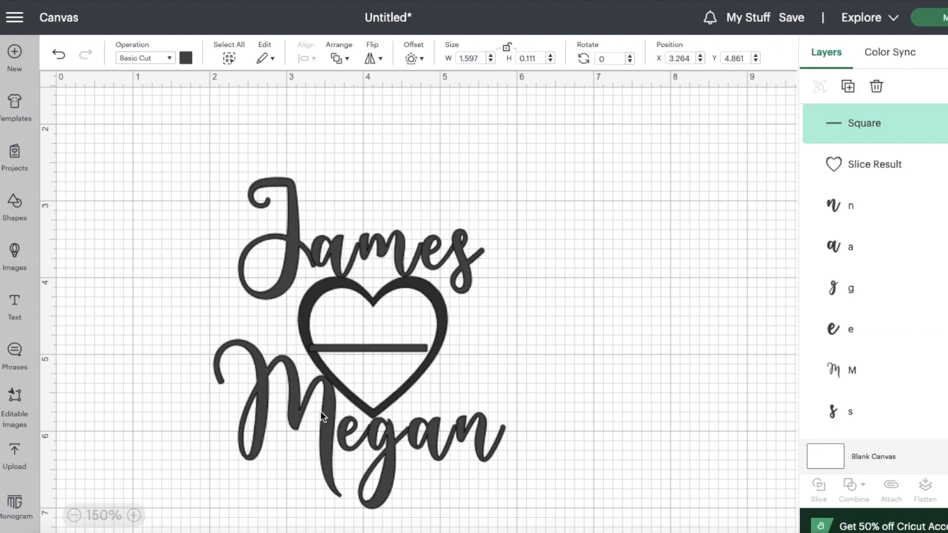
drag(429, 346, 440, 341)
drag(430, 346, 436, 355)
click(552, 362)
click(429, 351)
click(511, 394)
- Shift the capital J to about X 2.34, Y 2.64, and lower the bar slightly, trimming its end to the heart's edge
click(284, 285)
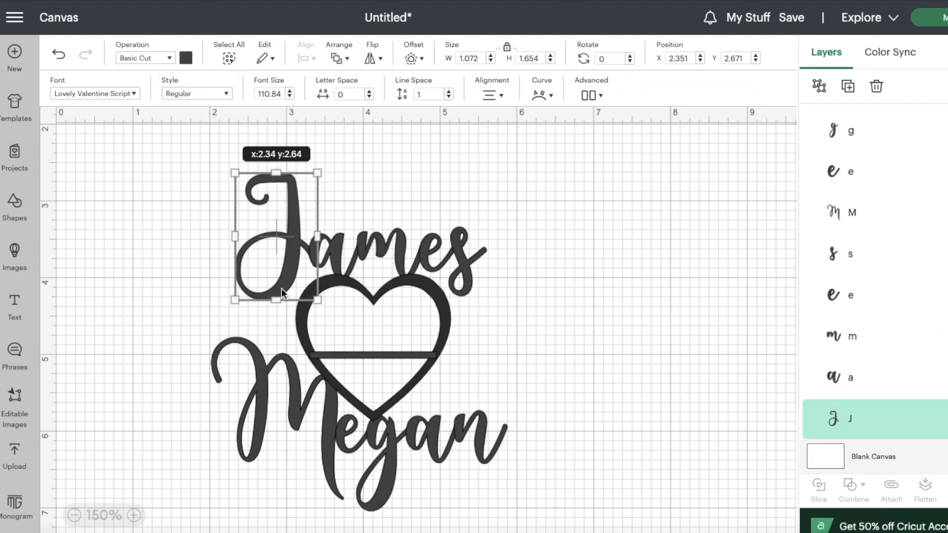
click(423, 355)
key(Down)
key(Down)
key(Down)
key(Down)
click(414, 366)
click(413, 359)
drag(438, 362, 434, 362)
click(579, 357)
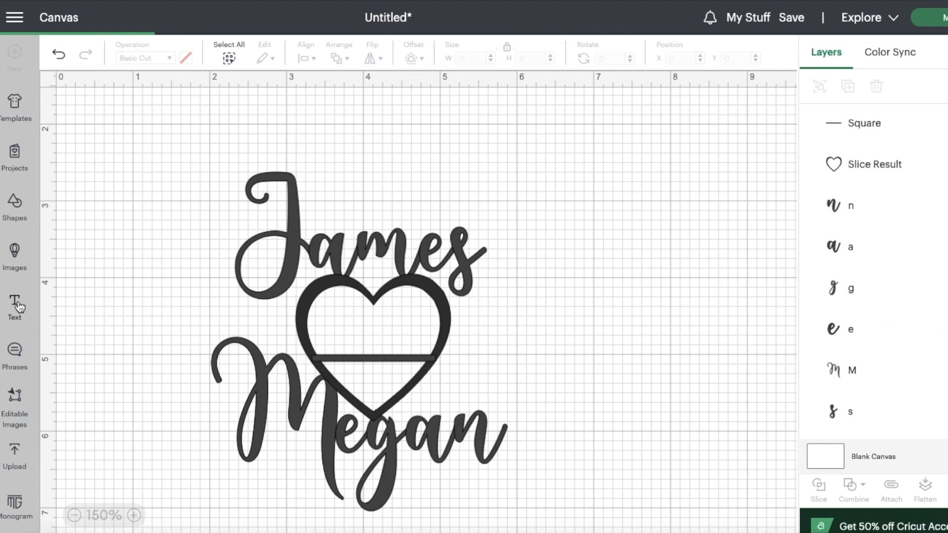
- Add a new text object reading "22.03.23" beside the names design
click(14, 306)
text(22.)
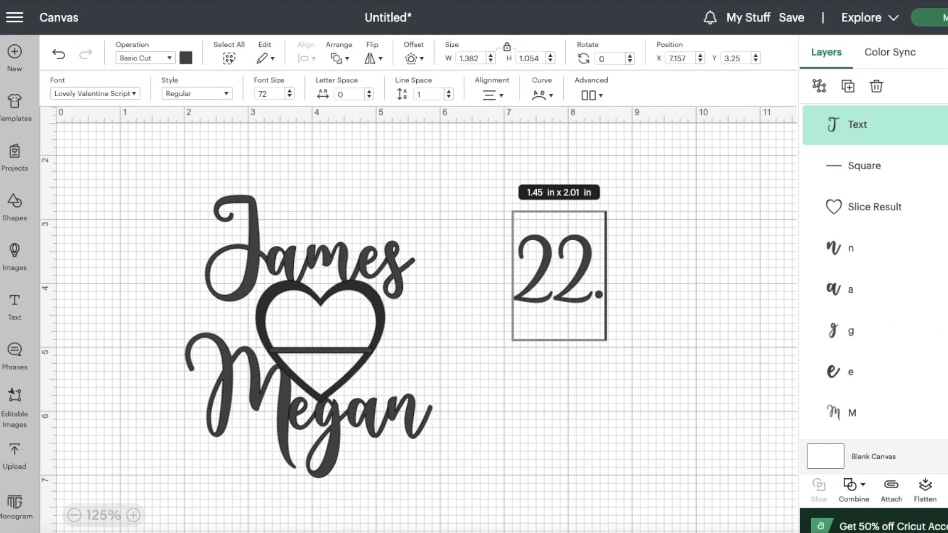
text(03.23)
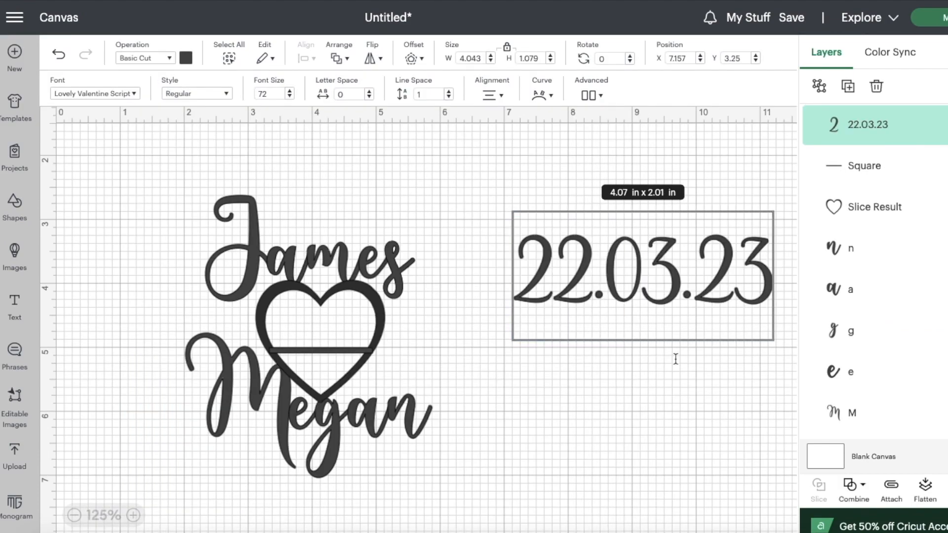
- Move the date text closer to the names design and scale it proportionally to about 2.04 × 0.55 in
click(778, 353)
drag(664, 303, 621, 328)
click(230, 491)
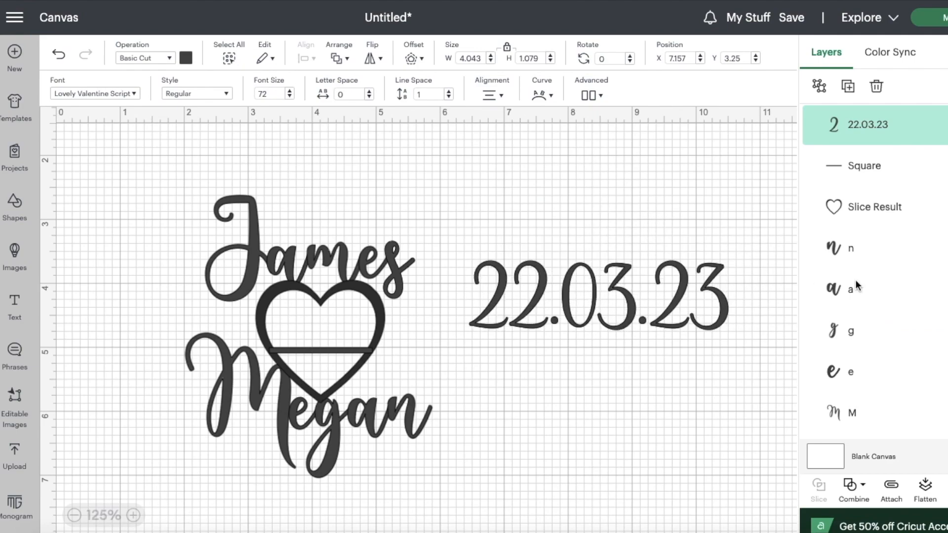
drag(722, 324, 600, 295)
- Place the date inside the heart, resting on the bar, and scale it proportionally to about 1.48 × 0.39 in
click(133, 515)
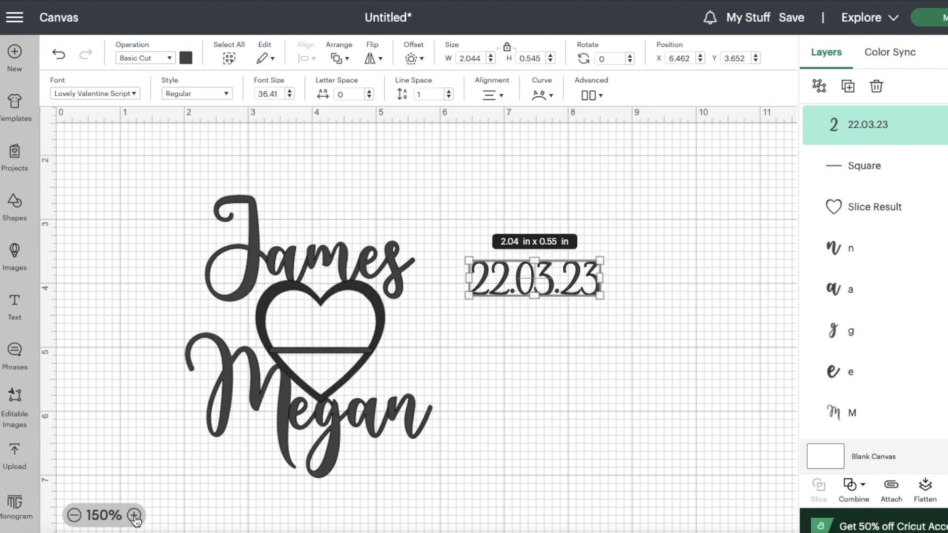
click(134, 515)
drag(584, 278, 309, 354)
drag(387, 312, 336, 325)
drag(287, 359, 294, 364)
click(132, 516)
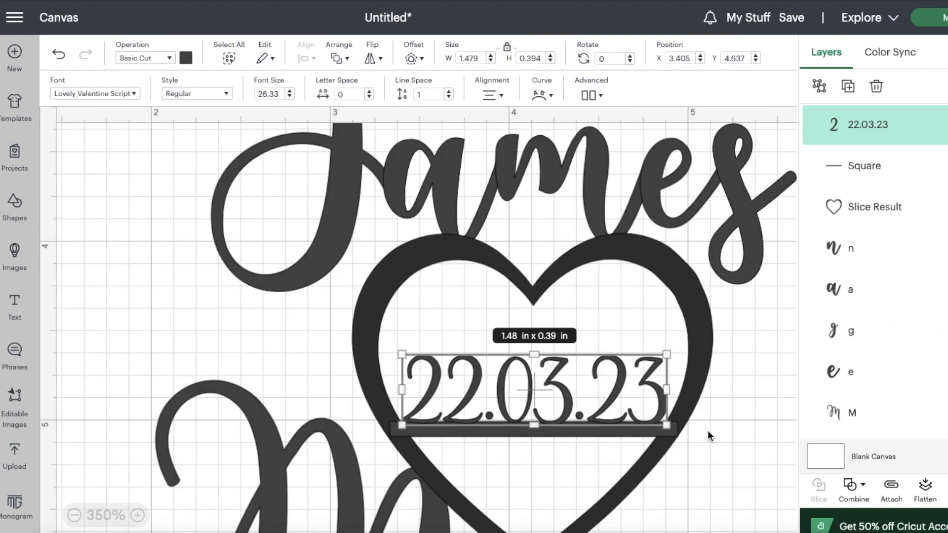
click(852, 413)
click(499, 409)
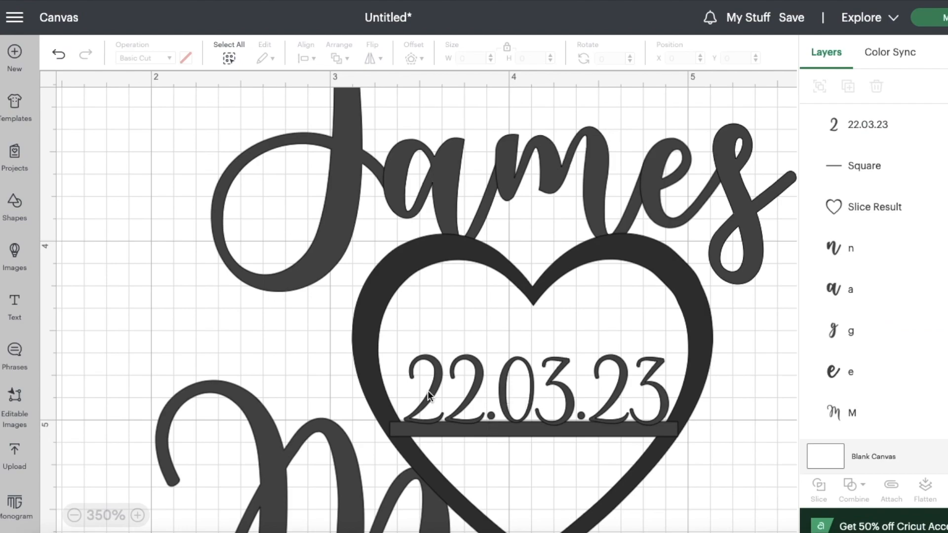
- Move the date out of the heart to empty canvas beside the design and ungroup it into individual characters
click(74, 515)
click(75, 515)
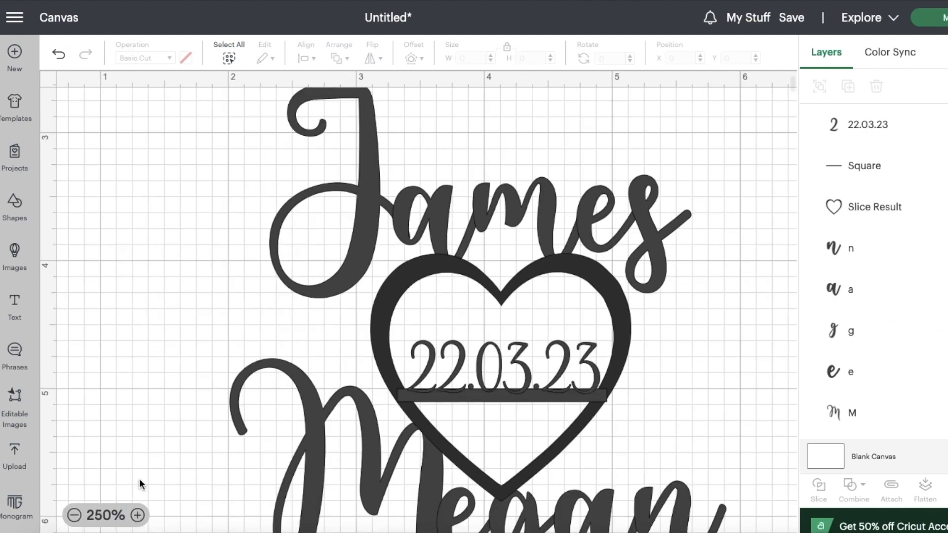
scroll(408, 378, right, 10)
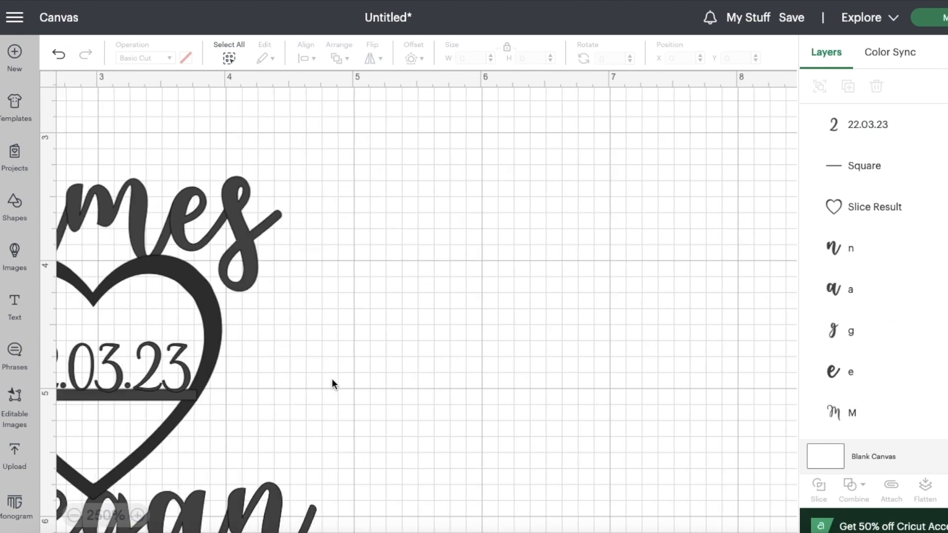
drag(123, 365, 496, 330)
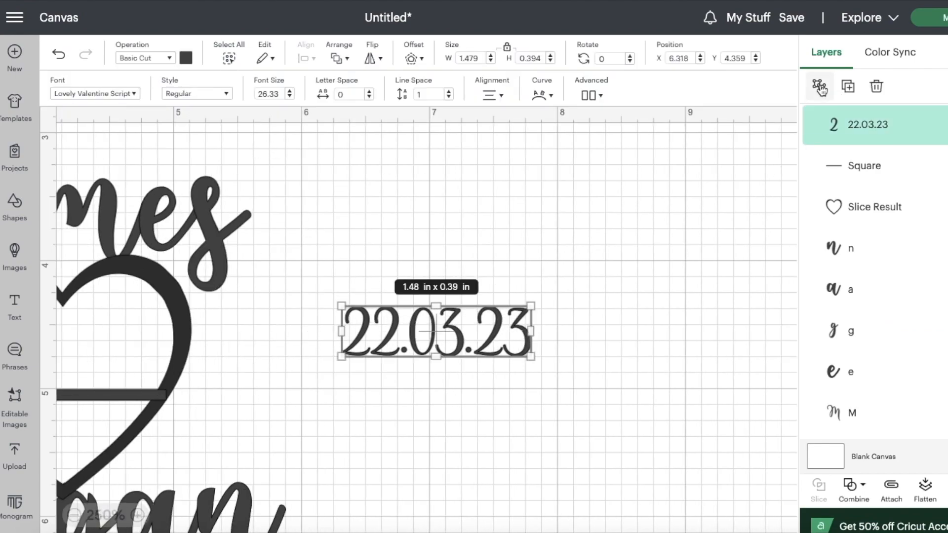
click(677, 180)
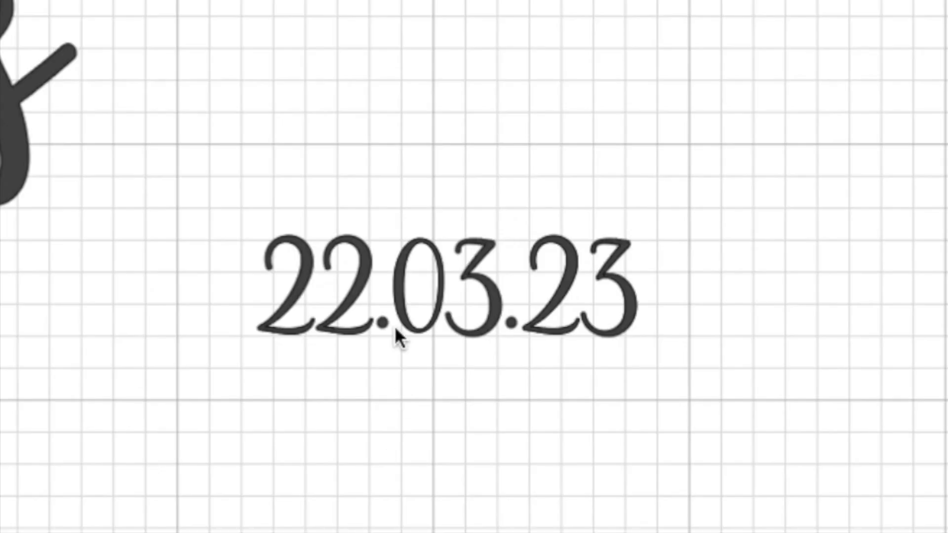
- Nudge both dots of the date slightly down so they line up with the bottoms of the digits
drag(382, 323, 382, 328)
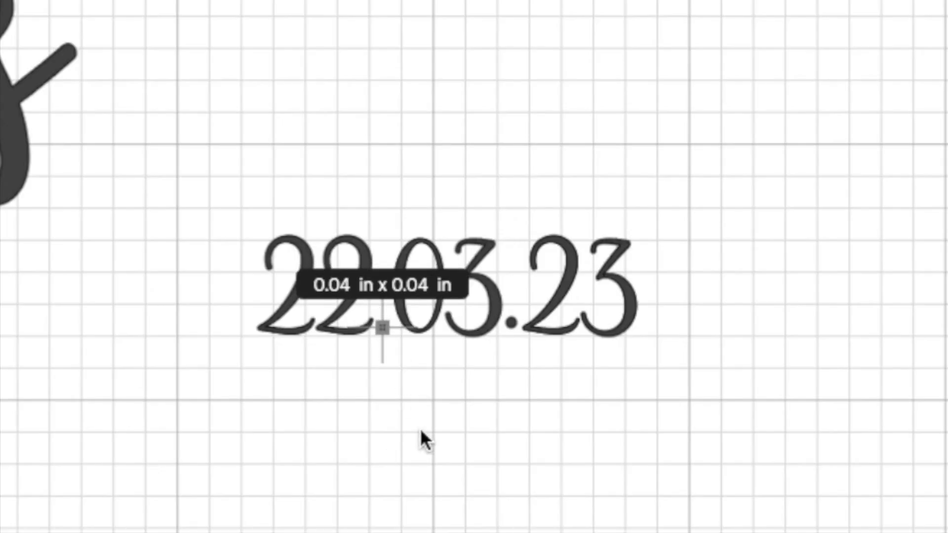
click(511, 323)
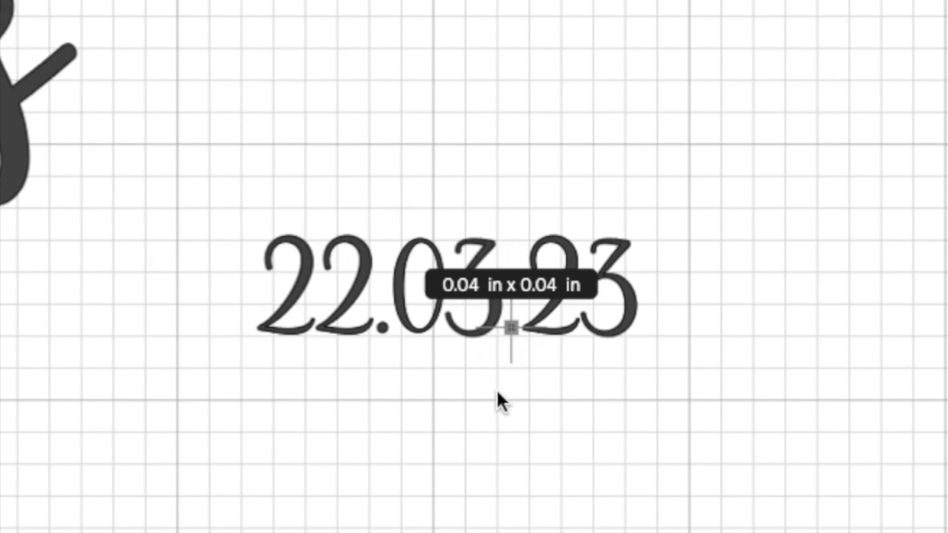
drag(384, 328, 384, 333)
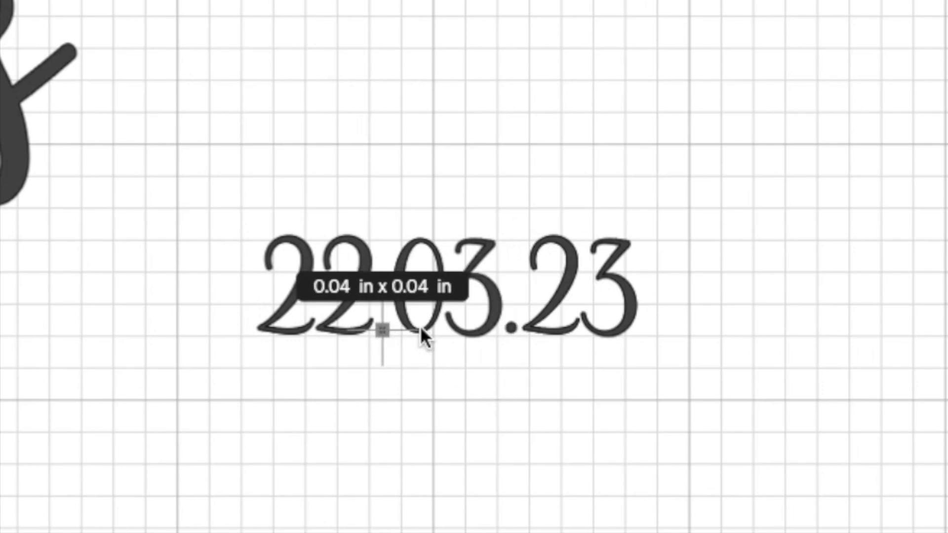
click(511, 324)
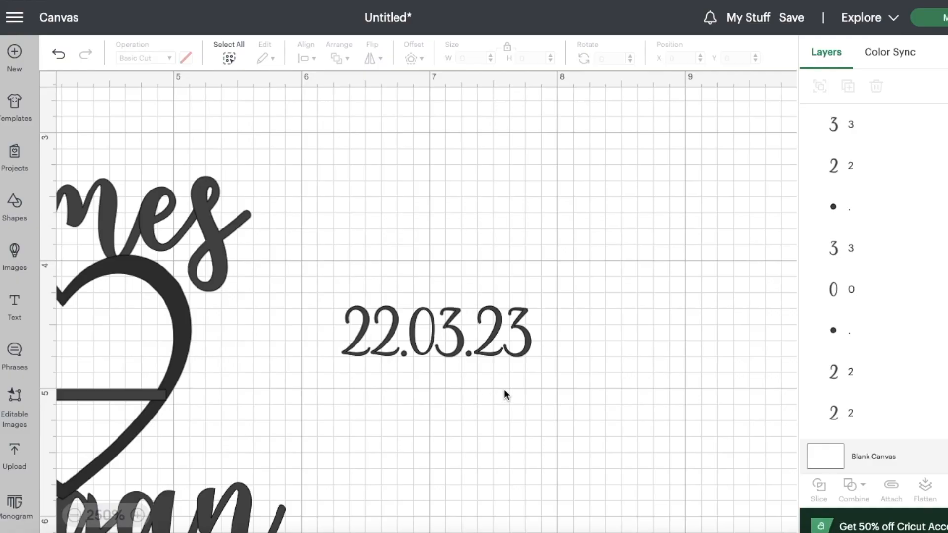
- Apply a 0.01 in welded offset with rounded corners to all characters of the date
drag(694, 407, 228, 205)
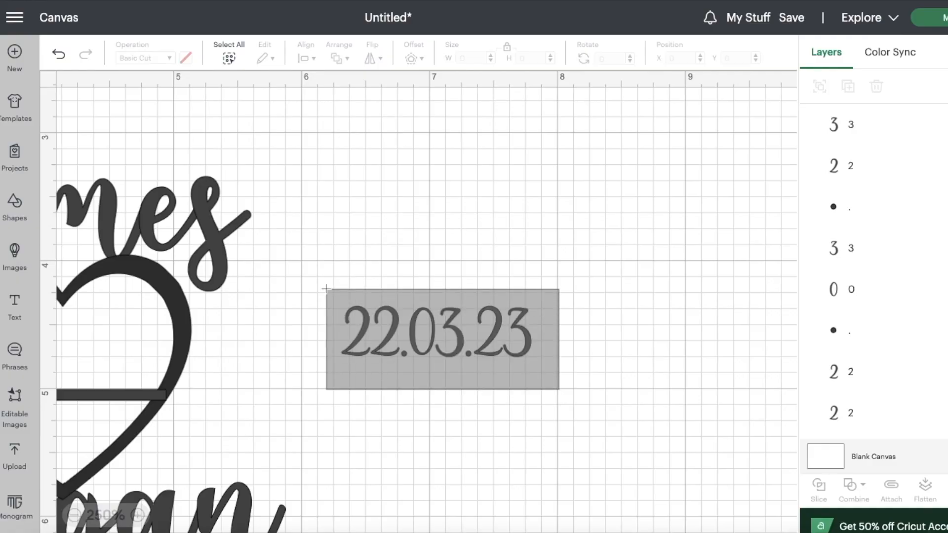
drag(326, 289, 326, 289)
click(414, 60)
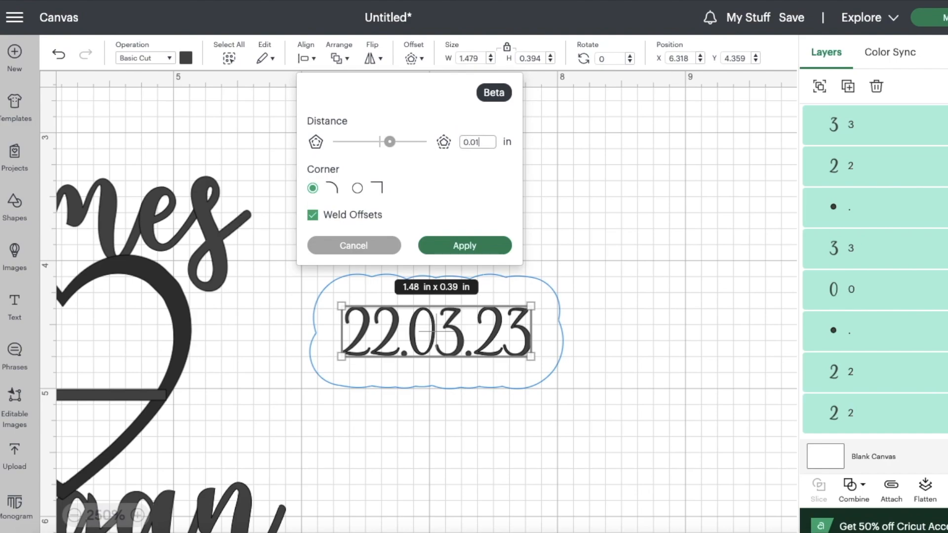
click(463, 192)
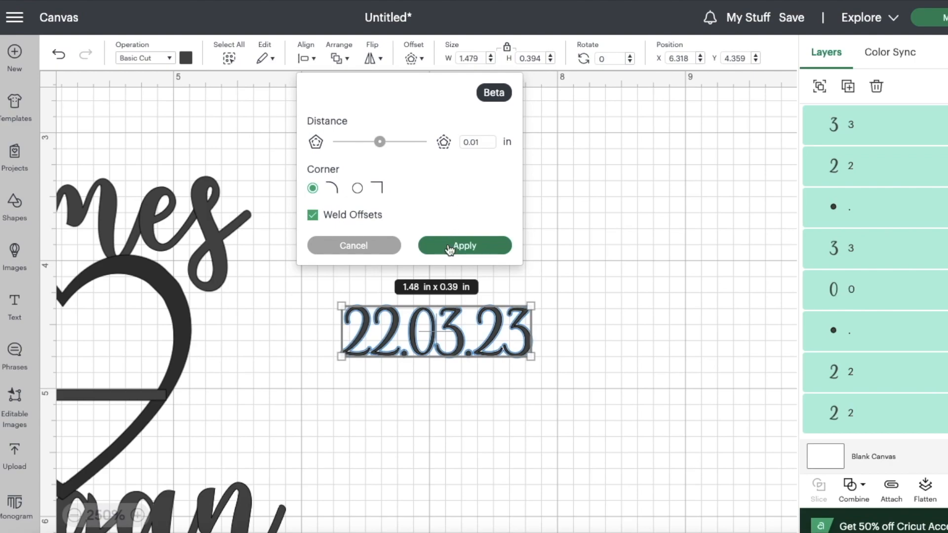
click(450, 247)
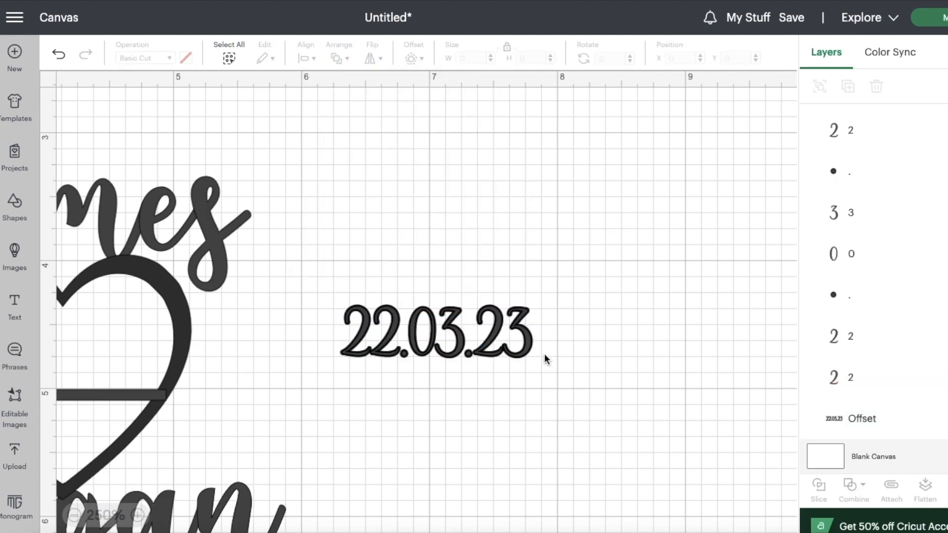
- Pull the original date digits and dots off the offset shape and delete them, keeping only the offset
scroll(888, 218, up, 1)
drag(530, 342, 554, 222)
drag(488, 342, 539, 193)
drag(468, 353, 527, 212)
drag(431, 341, 521, 219)
drag(387, 344, 522, 196)
drag(353, 357, 468, 229)
drag(404, 353, 477, 237)
drag(572, 261, 436, 184)
key(Delete)
- Place the date offset inside the heart, scale it to about 1.47 × 0.41 in and centre it on the bar
drag(439, 318, 396, 310)
scroll(395, 310, left, 1)
scroll(396, 310, left, 2)
drag(612, 325, 283, 369)
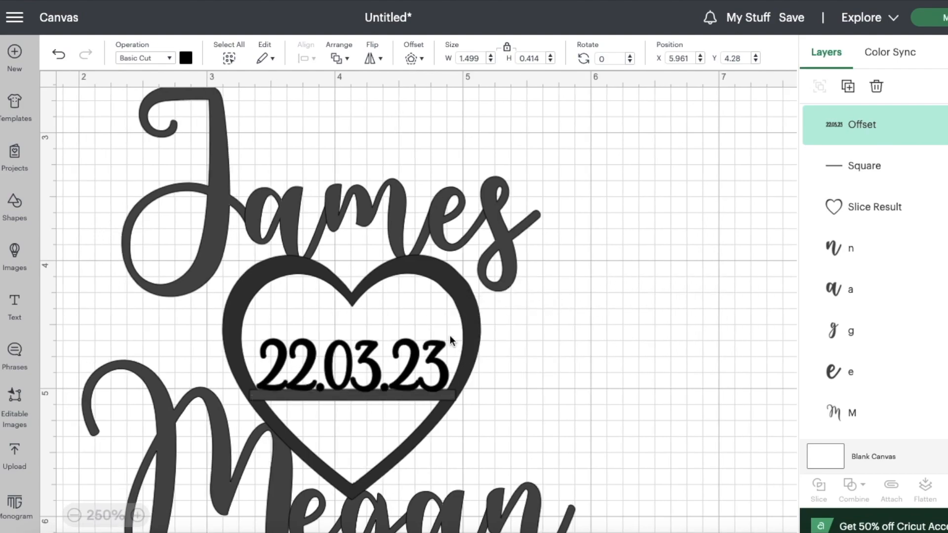
drag(447, 338, 445, 340)
drag(411, 368, 419, 365)
click(528, 363)
click(357, 383)
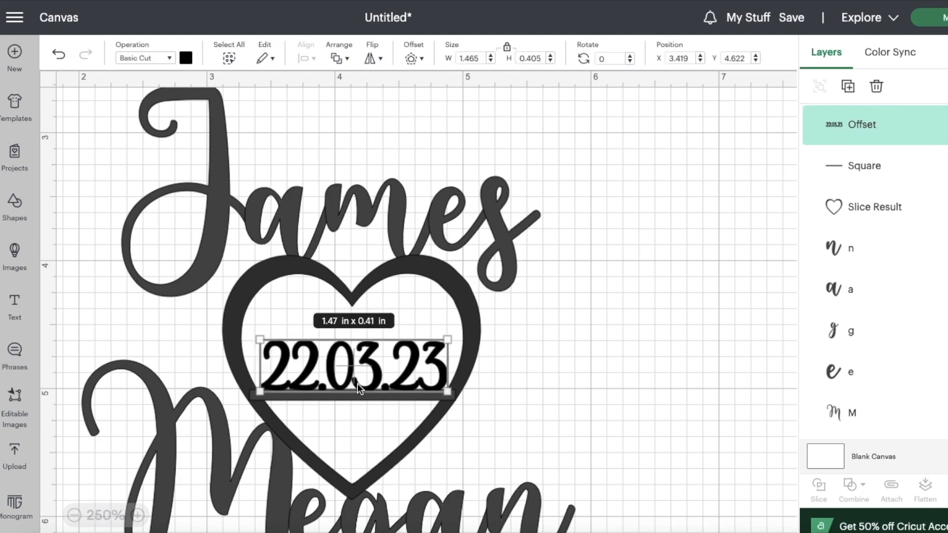
- Thin the bar under the date to about 0.04 in high, keeping its width of about 1.61 in
click(529, 387)
click(435, 396)
drag(456, 401, 455, 399)
click(525, 408)
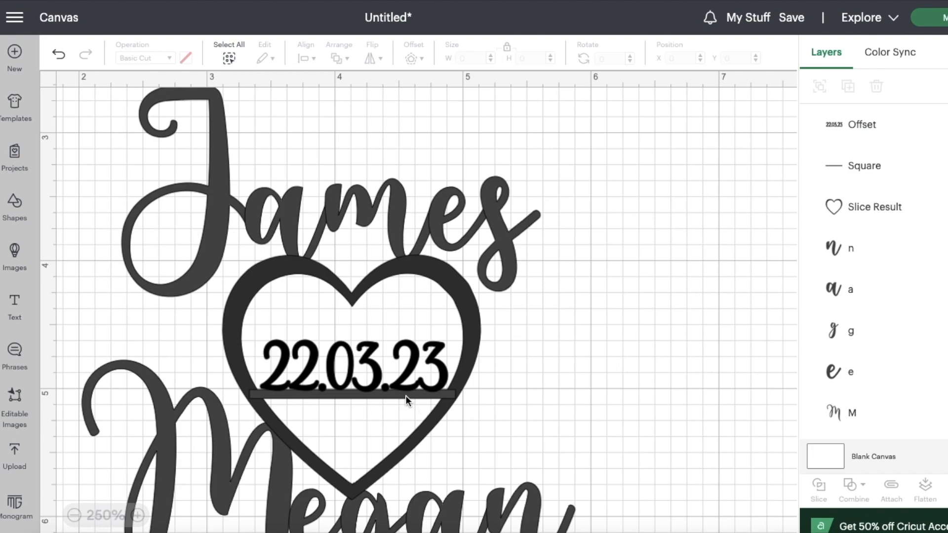
click(405, 395)
drag(455, 401, 455, 399)
click(523, 417)
click(411, 396)
drag(457, 398, 455, 397)
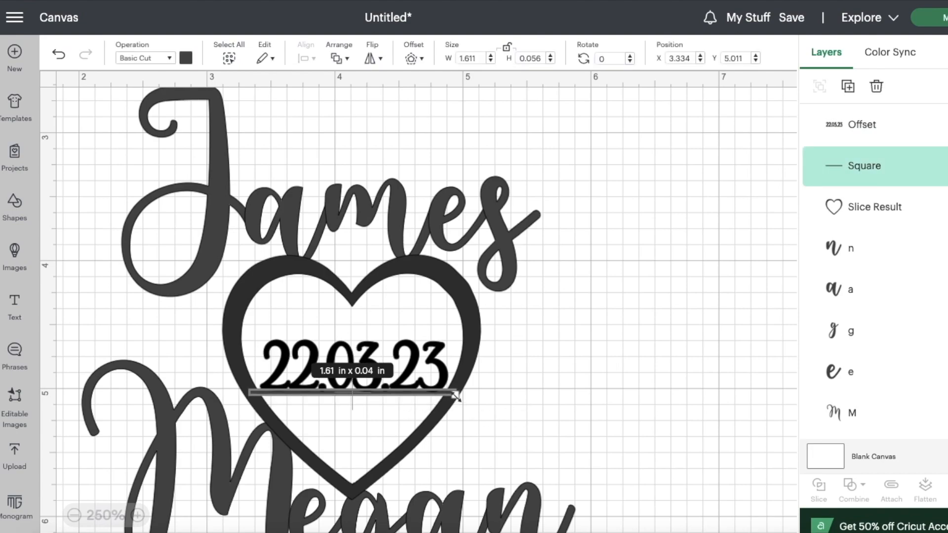
click(538, 424)
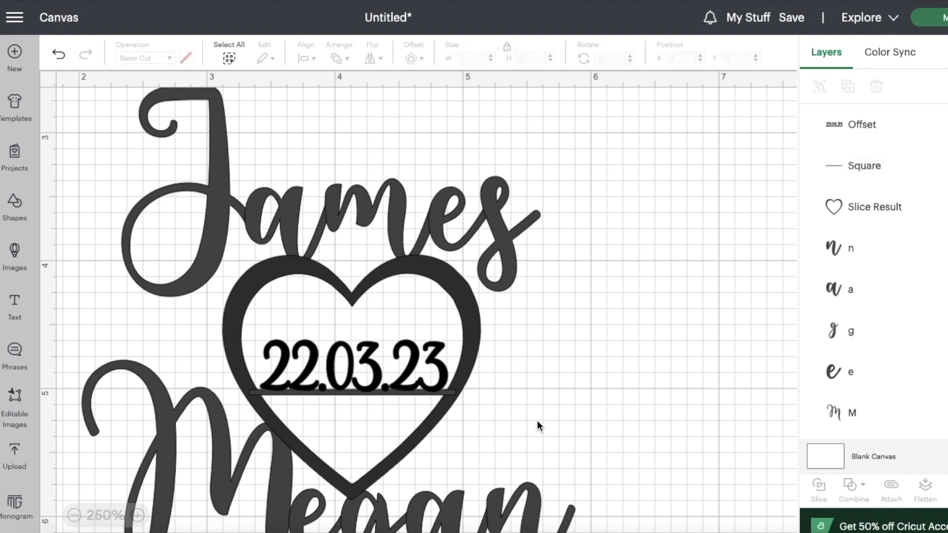
- Nudge the final s and the capital J of the upper name slightly inward towards their neighbouring letters
click(74, 515)
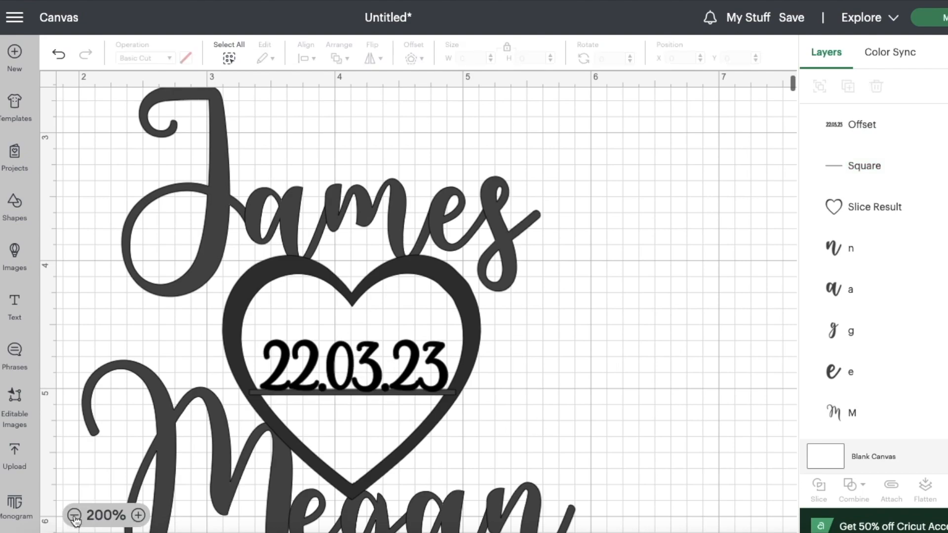
click(74, 515)
click(74, 515)
click(392, 267)
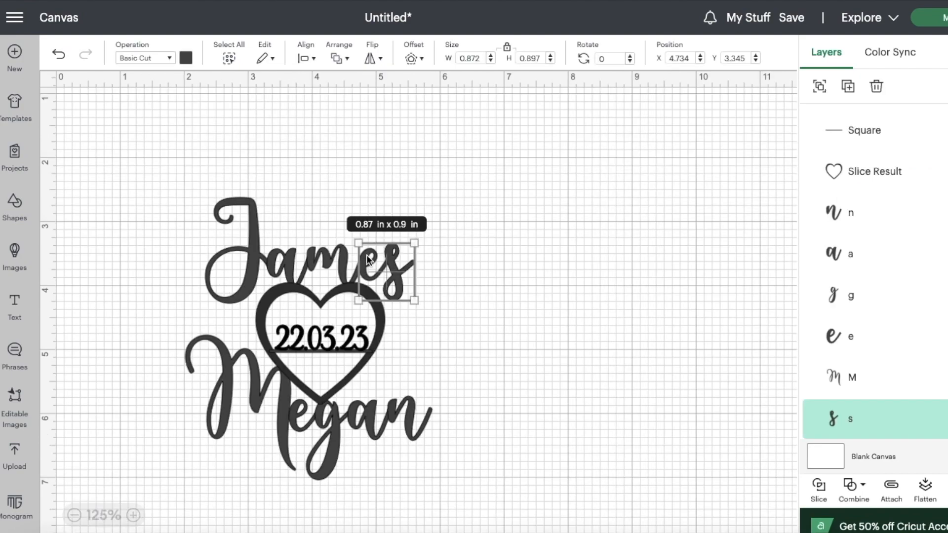
click(232, 291)
click(174, 308)
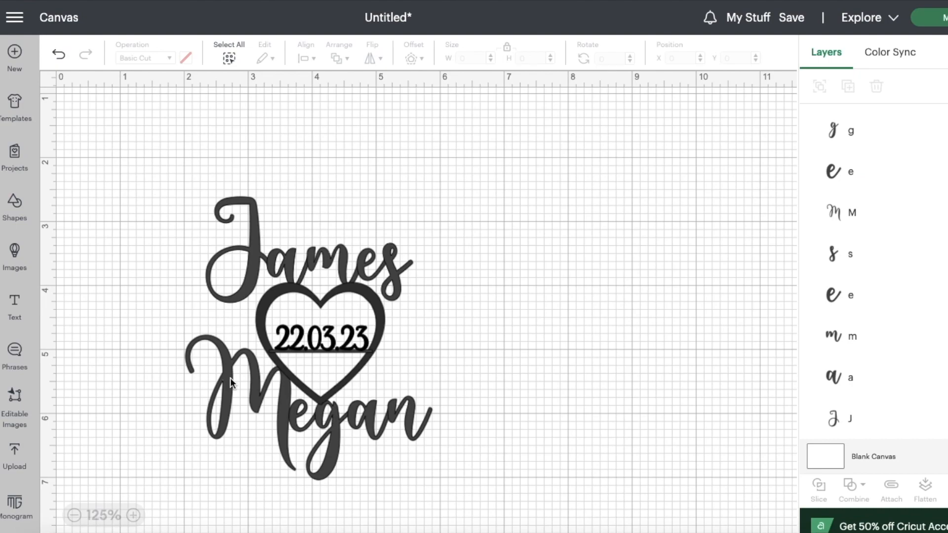
- Weld all letters, the heart, the bar and the date offset into a single shape
drag(176, 178, 487, 511)
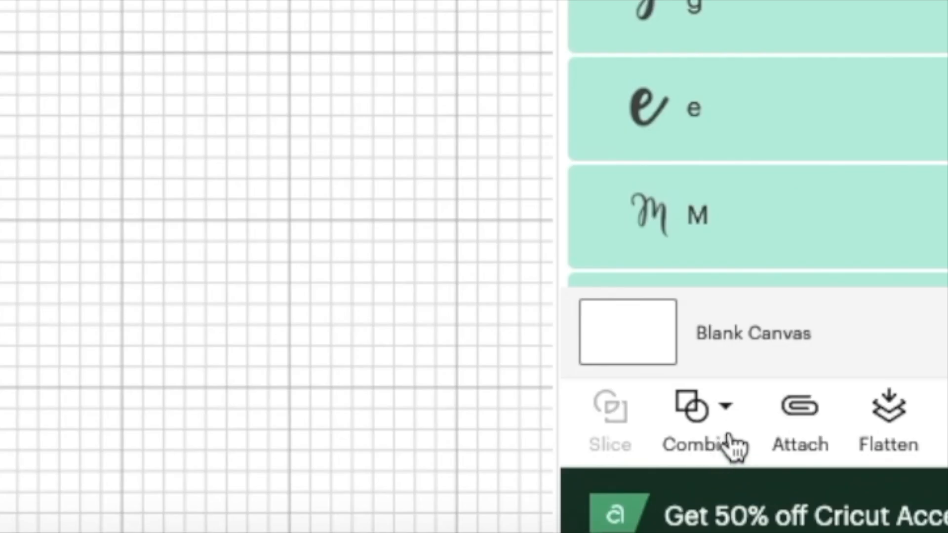
click(730, 413)
click(763, 129)
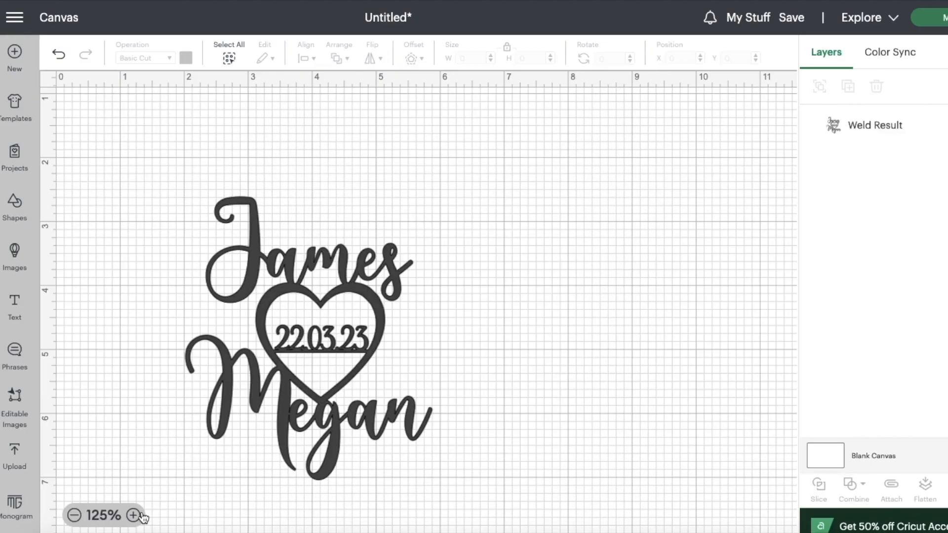
- Recolour the welded design golden yellow from the basic material colours
click(260, 203)
click(185, 57)
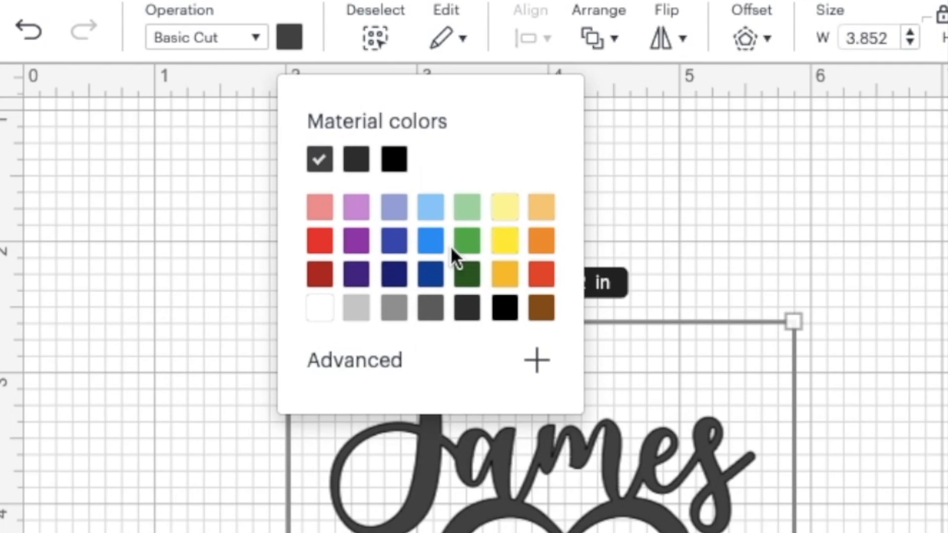
click(504, 277)
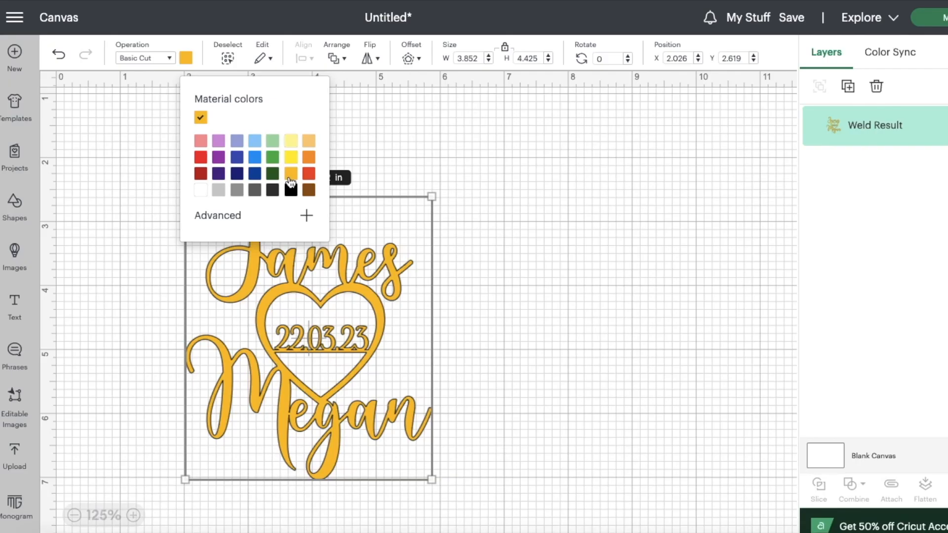
click(486, 333)
- Set the welded design's width to 6 in with the proportions locked
click(133, 515)
click(133, 515)
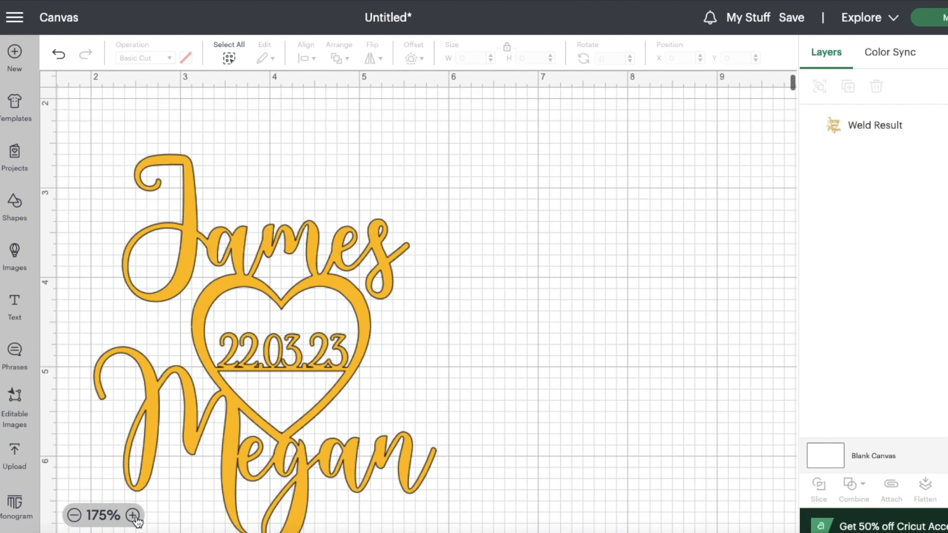
scroll(202, 444, down, 2)
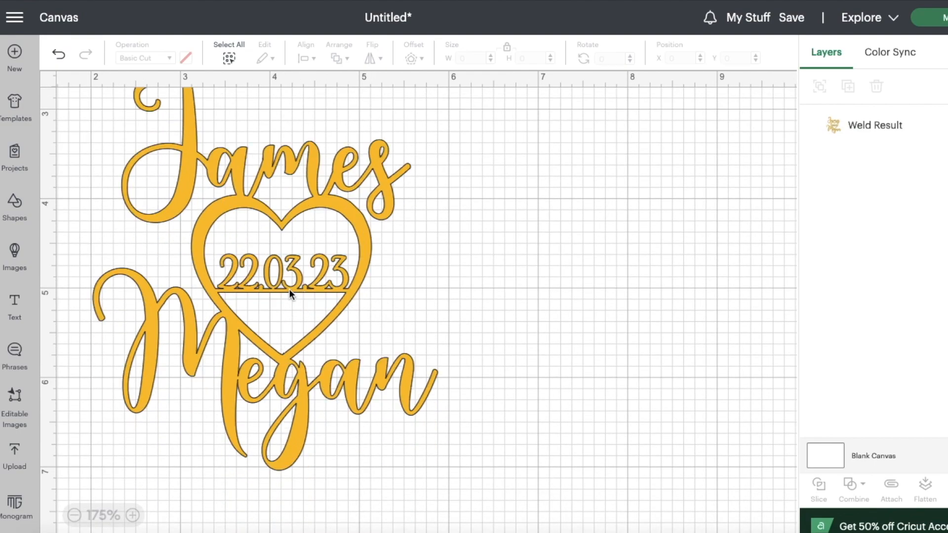
scroll(274, 253, up, 1)
click(274, 253)
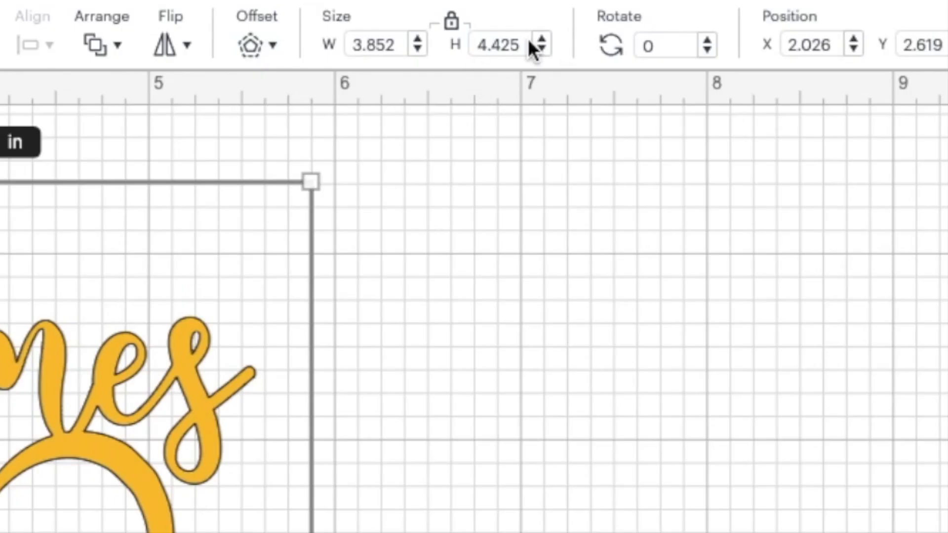
key(Return)
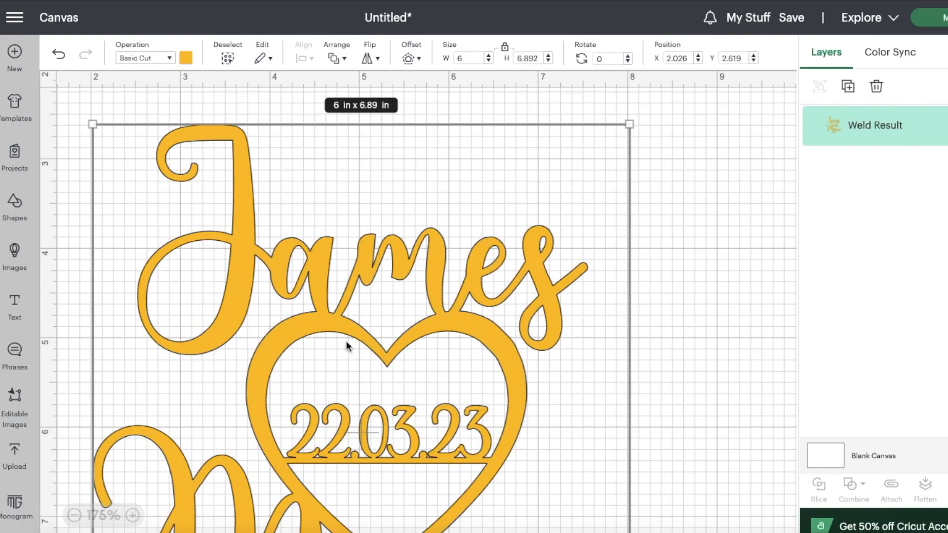
- Move the design to the canvas's upper-left corner at X 0, Y 0.188 and send it to the mat preparation preview
click(81, 514)
click(82, 514)
drag(283, 391, 159, 271)
scroll(160, 271, up, 1)
scroll(160, 271, down, 1)
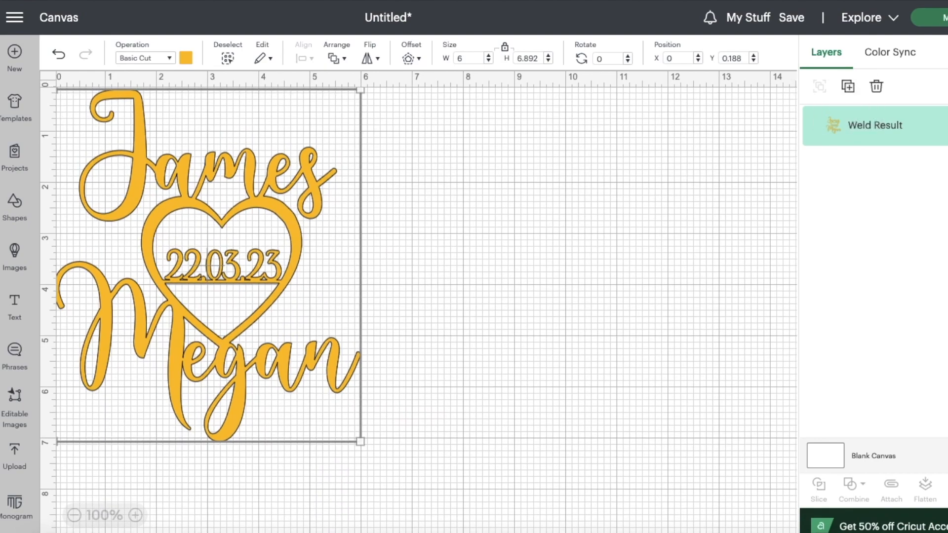
click(934, 18)
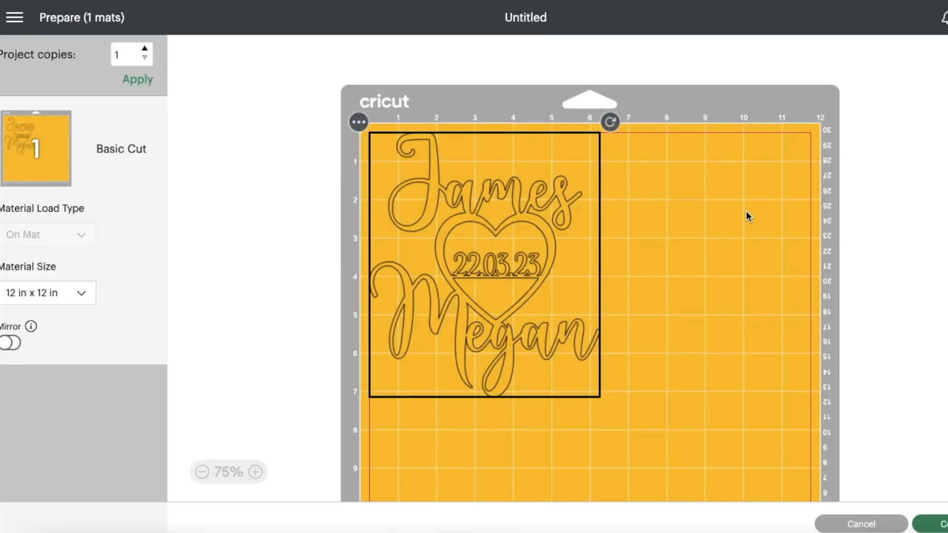